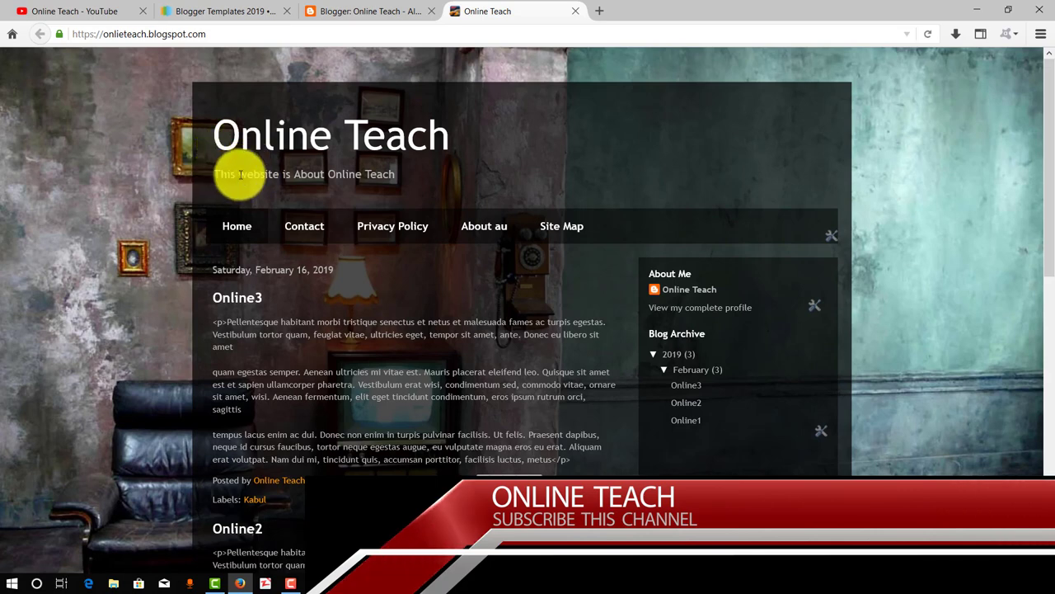
pyautogui.moveTo(214, 175); pyautogui.dragTo(424, 189)
pyautogui.moveTo(218, 231); pyautogui.dragTo(247, 231)
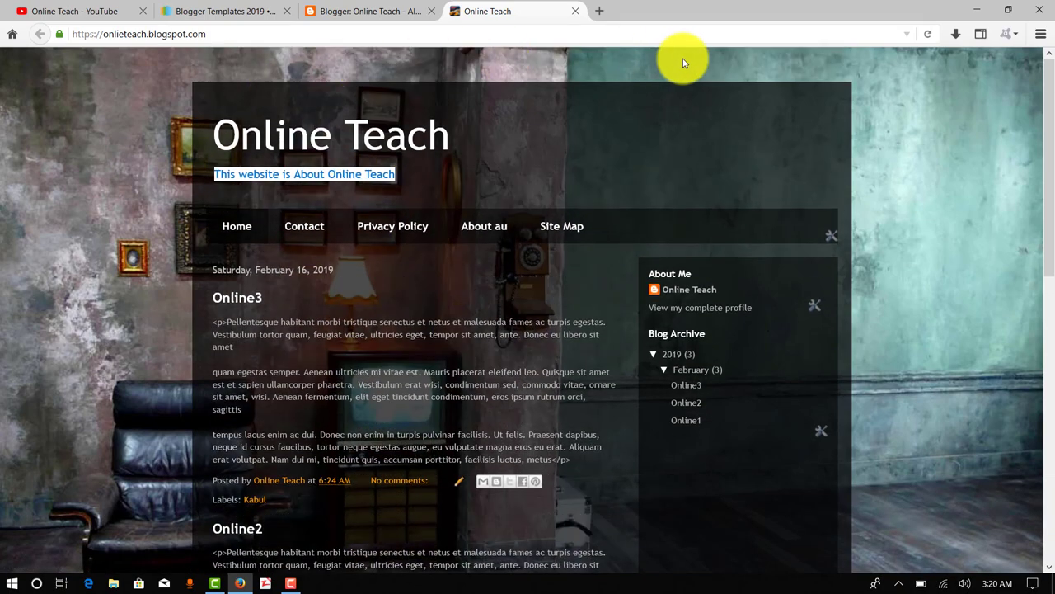
pyautogui.click(617, 157)
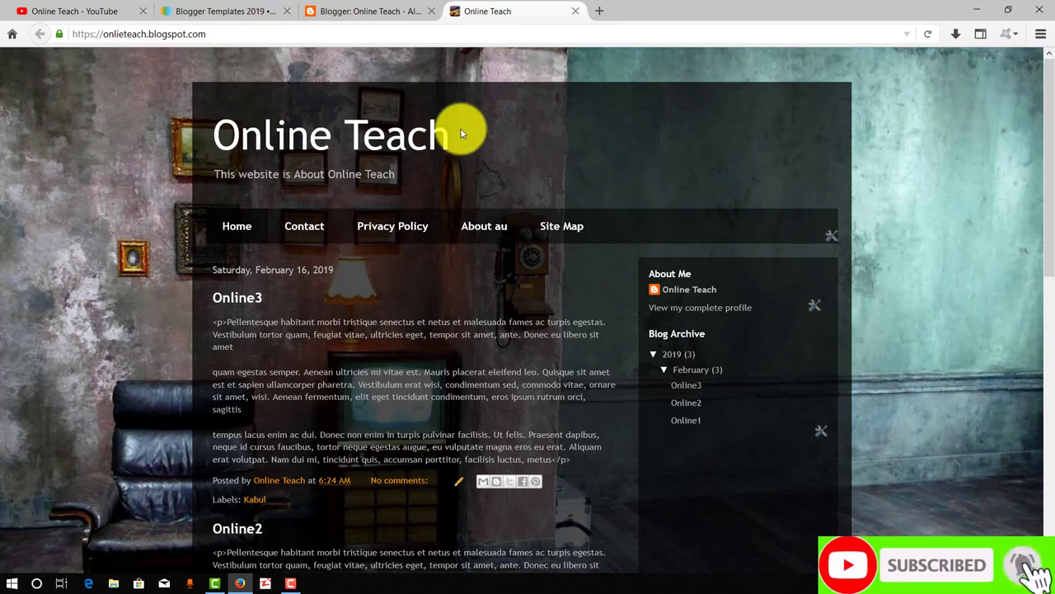
# Step: Open the Theme page in the blog's Blogger dashboard and look through the live previews and the built-in base themes
pyautogui.click(368, 14)
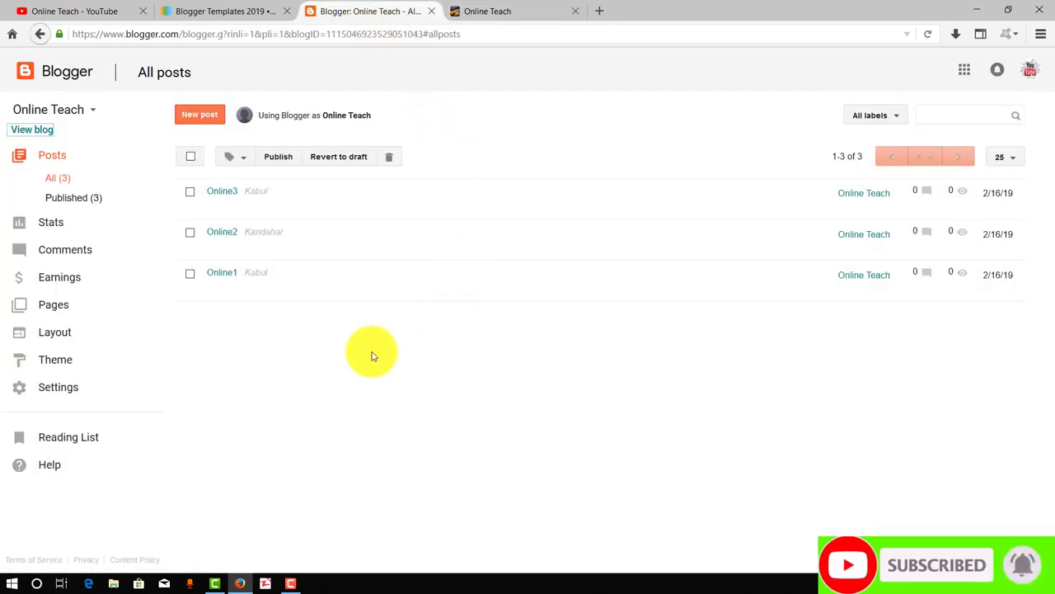
pyautogui.click(50, 365)
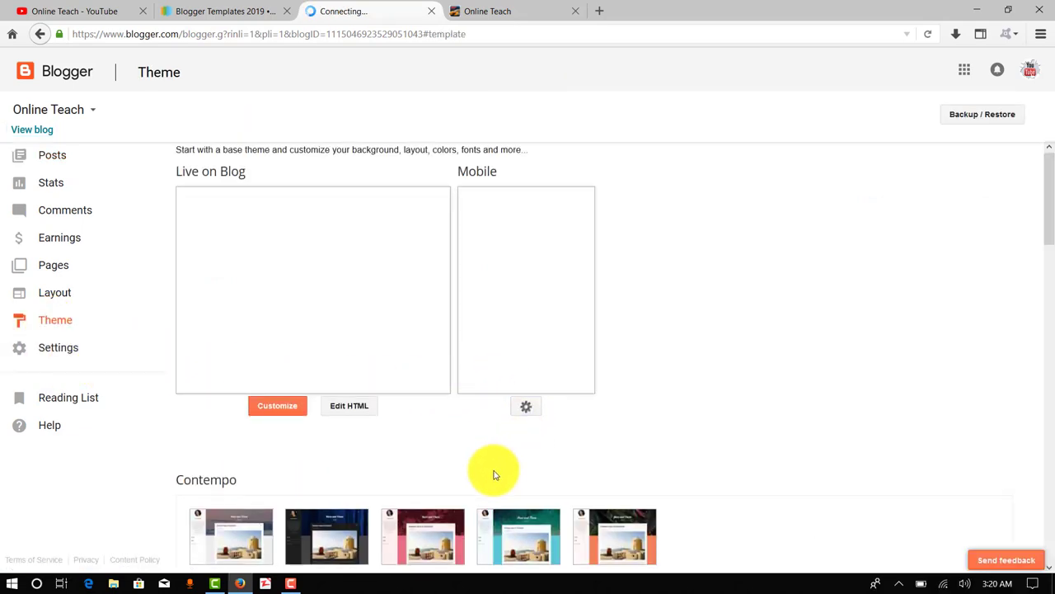
pyautogui.scroll(-2, 412, 477)
pyautogui.scroll(-2, 619, 463)
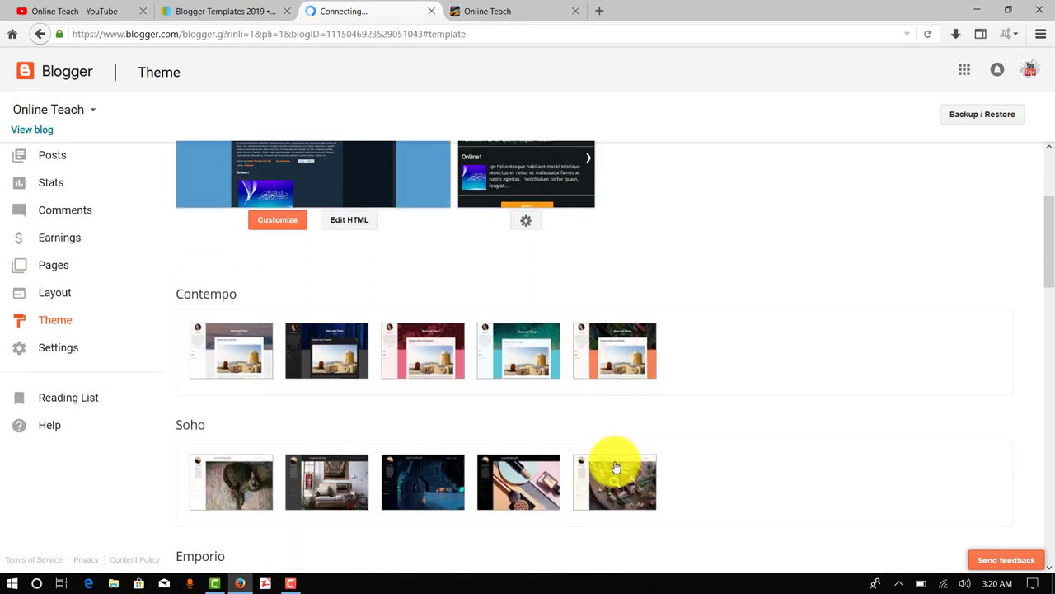
pyautogui.scroll(-2, 495, 499)
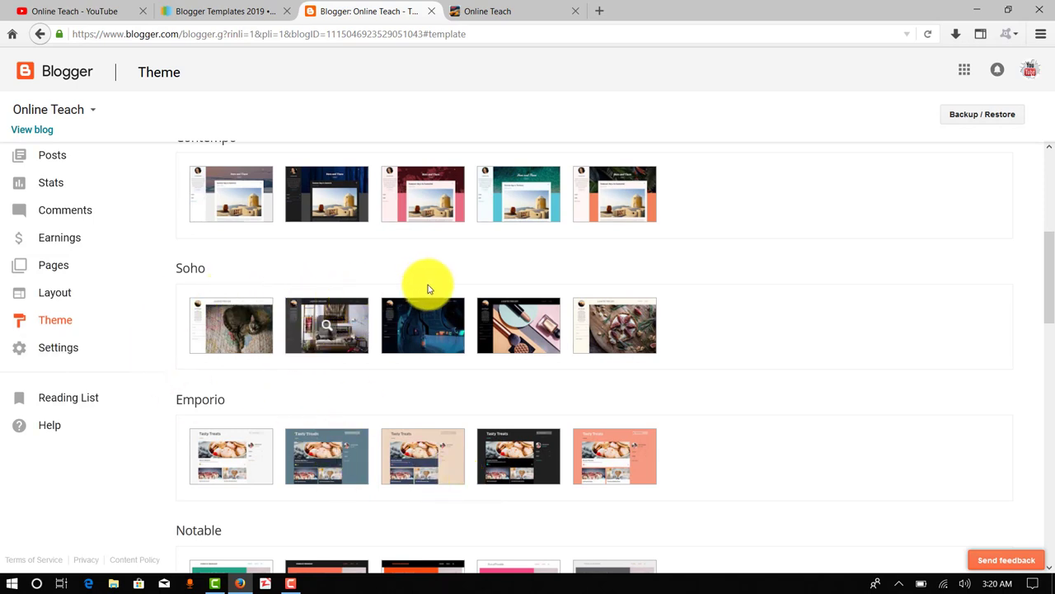
pyautogui.scroll(2, 334, 336)
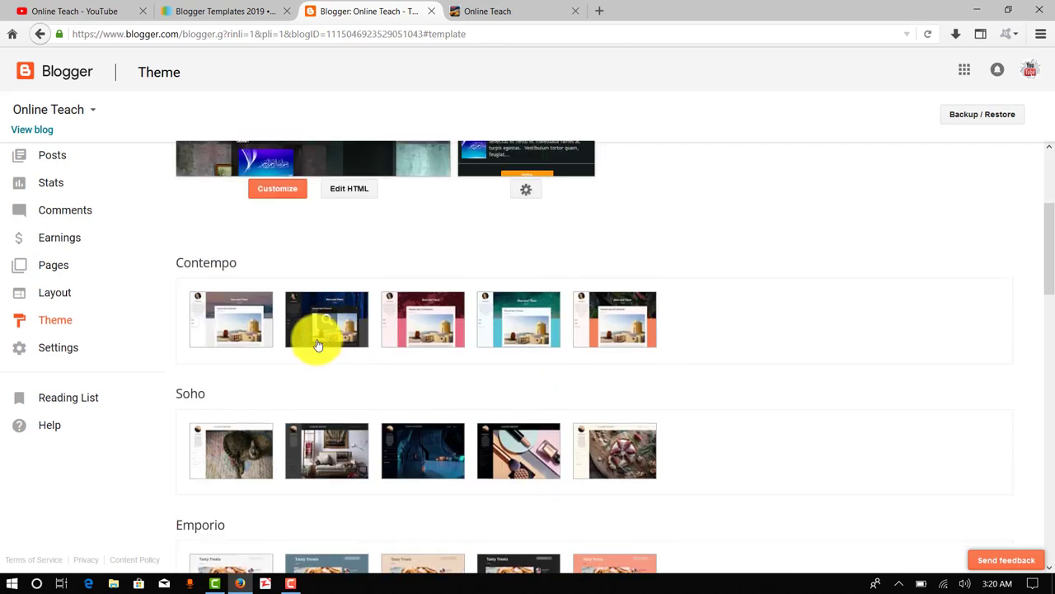
pyautogui.scroll(1, 317, 344)
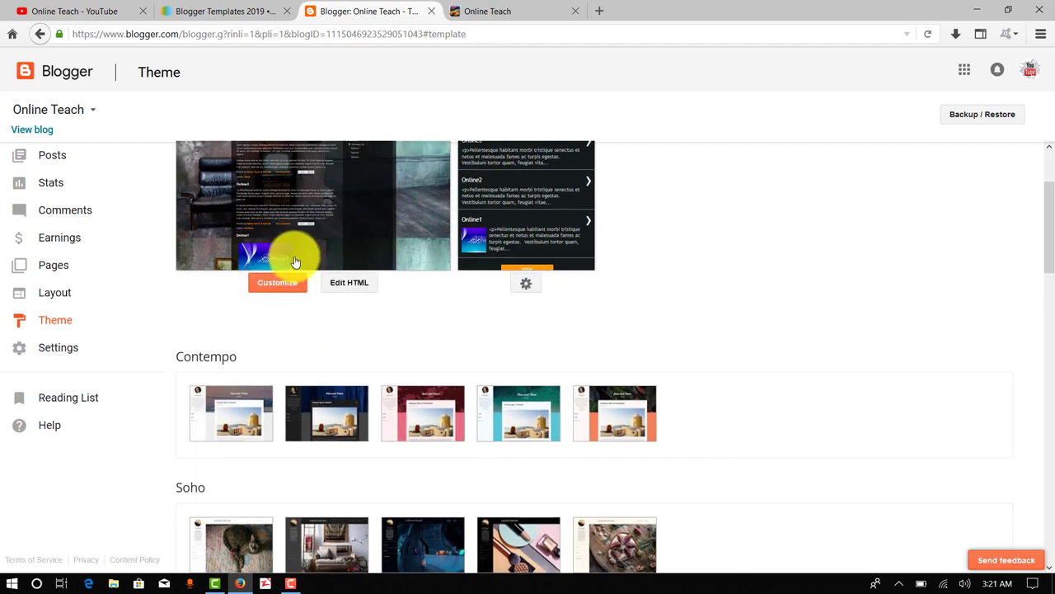
pyautogui.scroll(1, 296, 262)
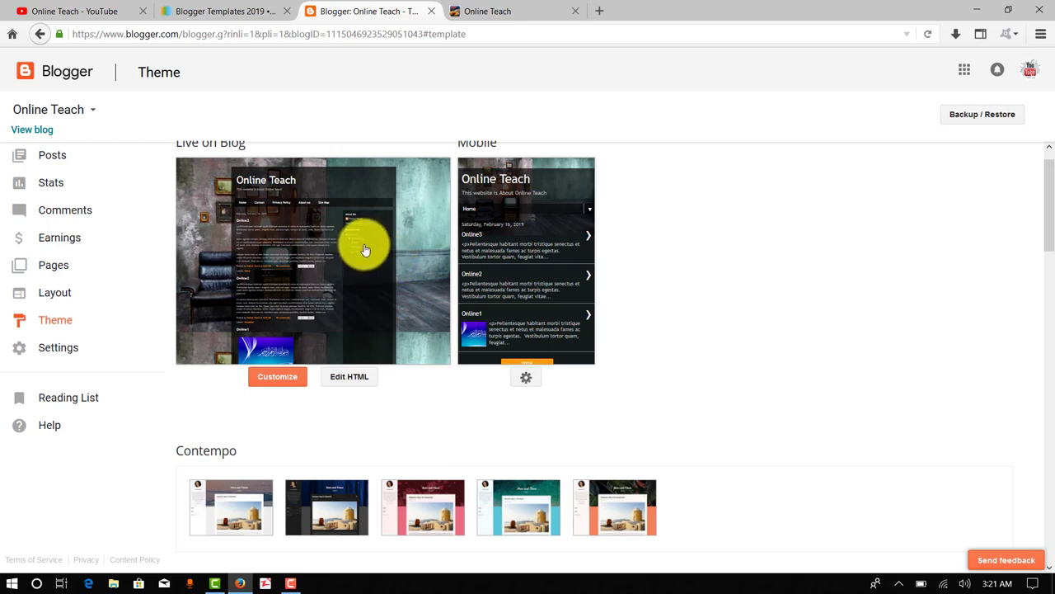
pyautogui.scroll(1, 366, 249)
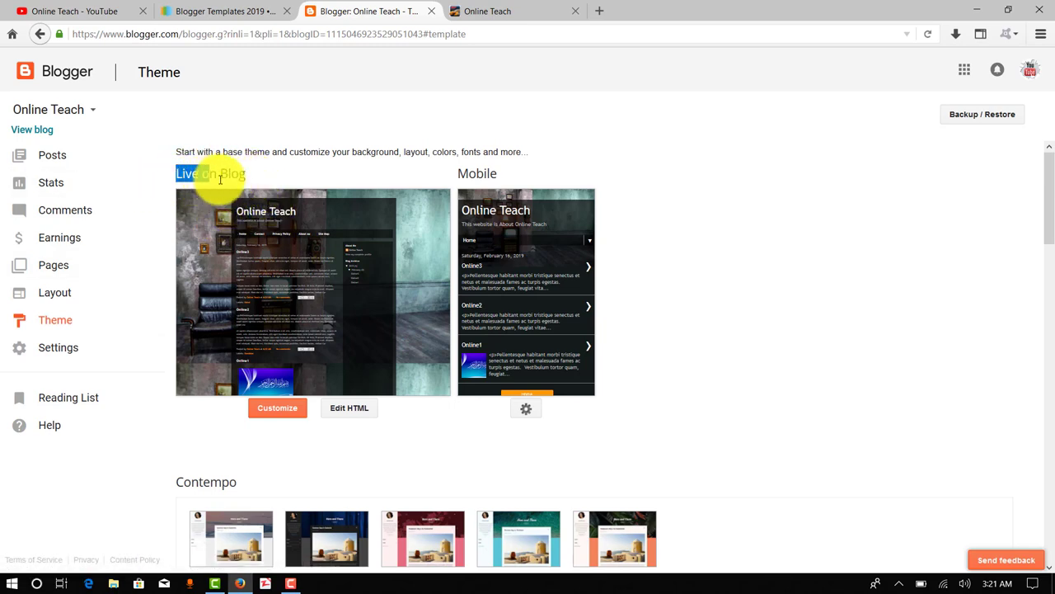
# Step: Switch to gooyaabitemplates.com and browse its gallery of free Blogger templates
pyautogui.click(216, 10)
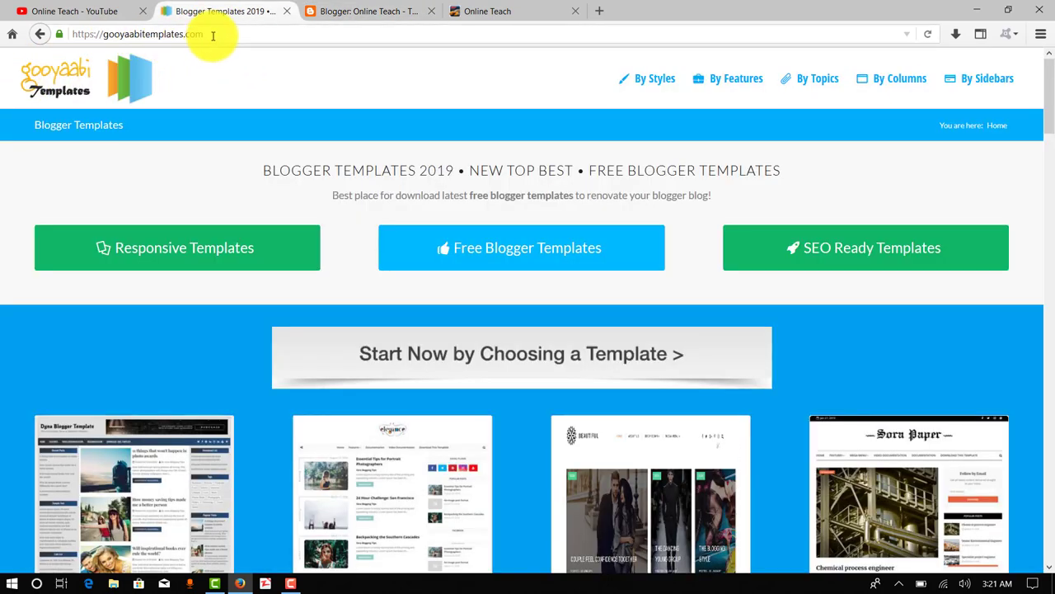
pyautogui.click(70, 33)
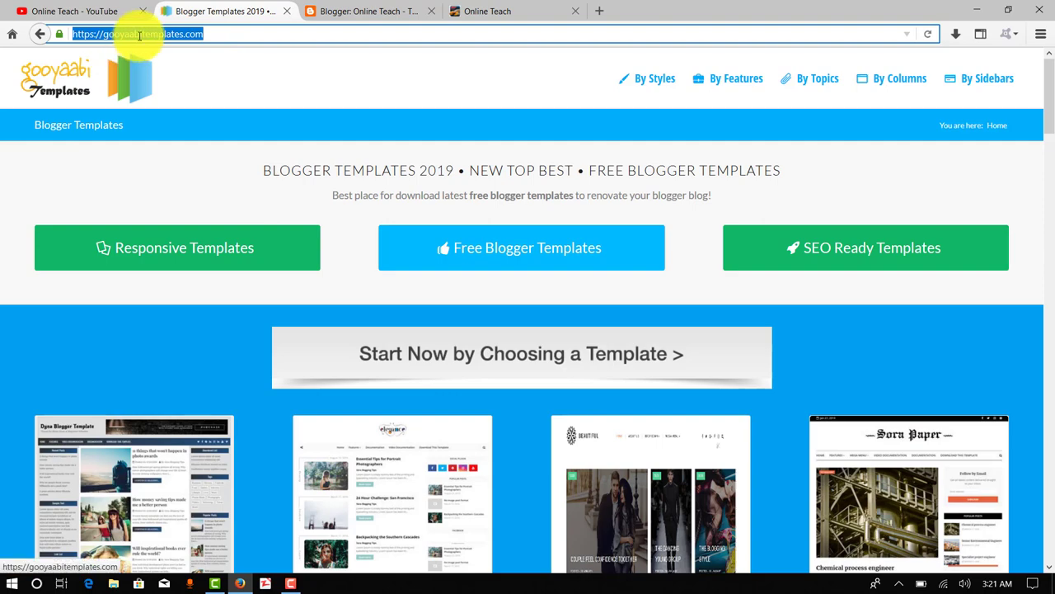
pyautogui.scroll(-2, 388, 343)
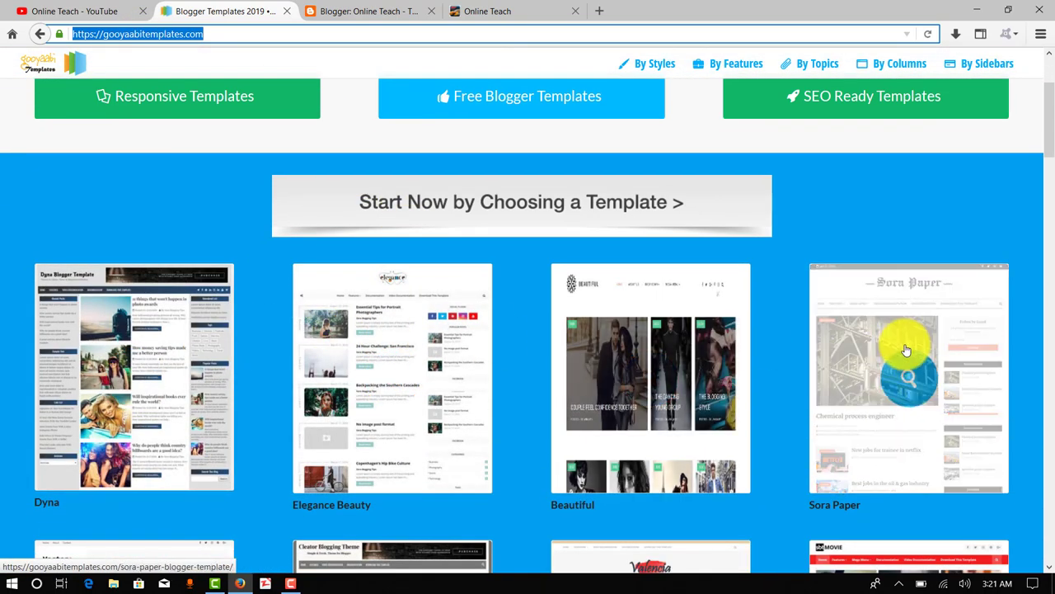
pyautogui.scroll(-2, 890, 354)
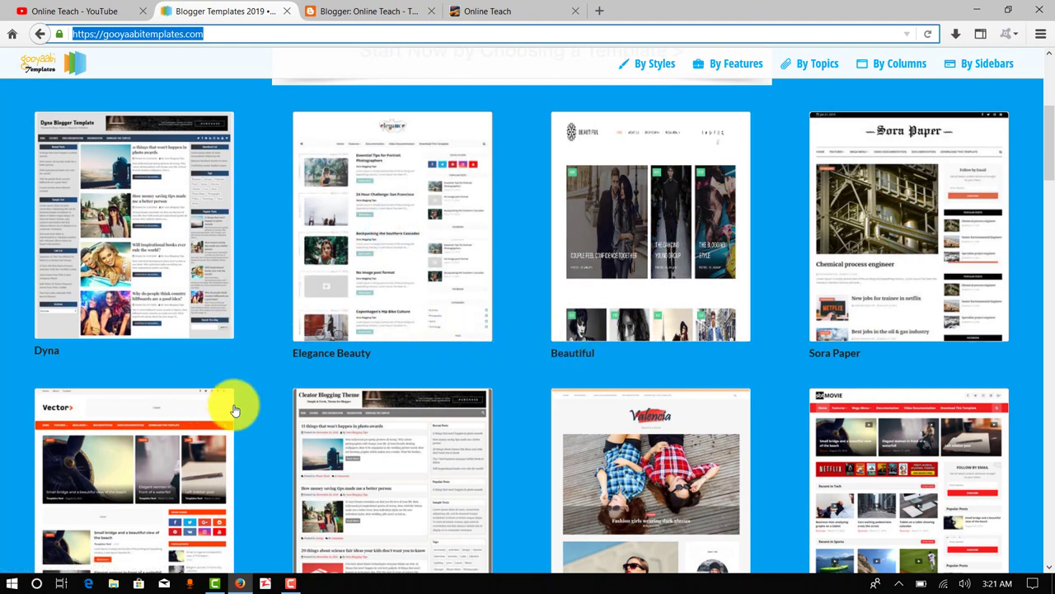
pyautogui.scroll(-2, 769, 427)
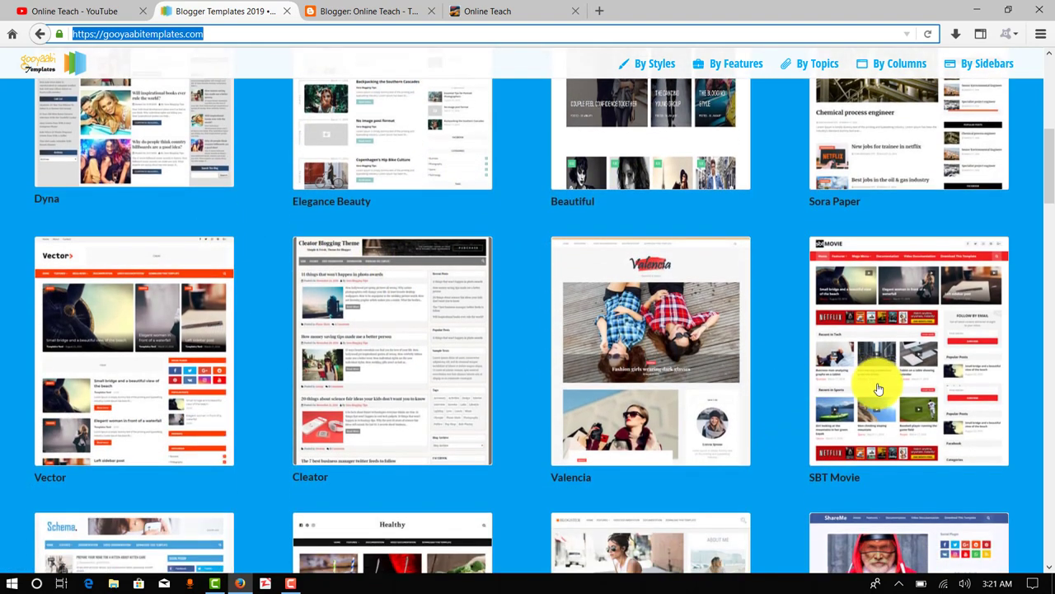
pyautogui.scroll(-2, 877, 385)
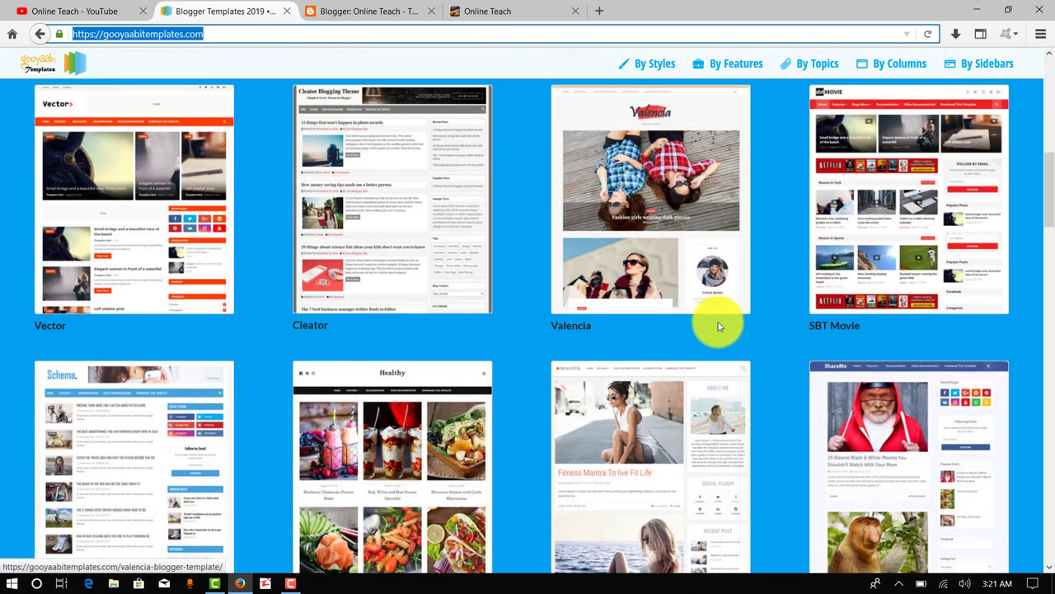
pyautogui.scroll(-3, 709, 326)
pyautogui.scroll(-3, 894, 314)
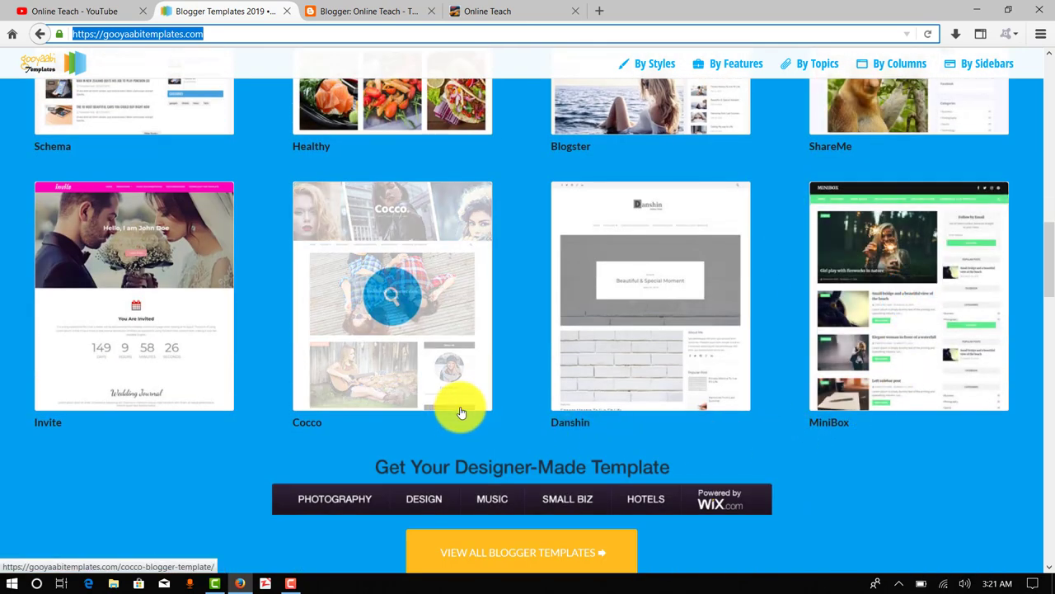
pyautogui.scroll(6, 222, 375)
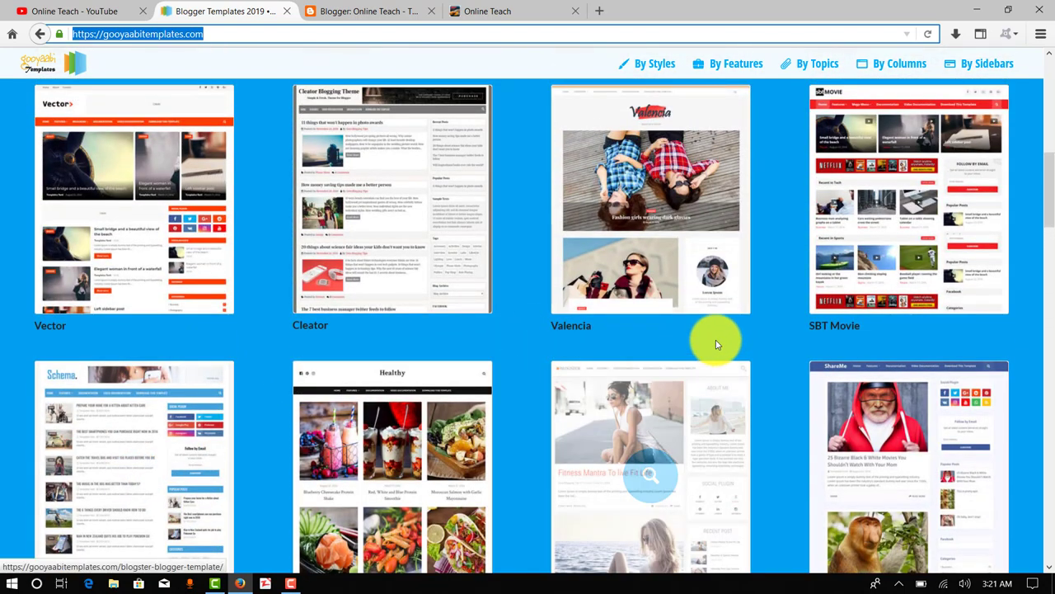
pyautogui.scroll(2, 796, 322)
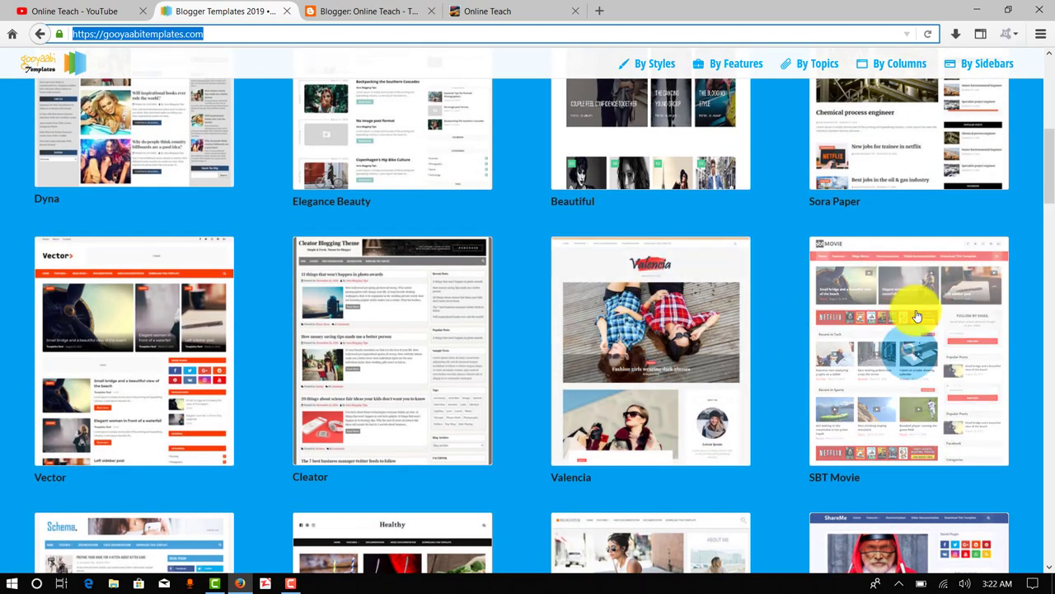
pyautogui.scroll(1, 914, 346)
pyautogui.scroll(1, 873, 239)
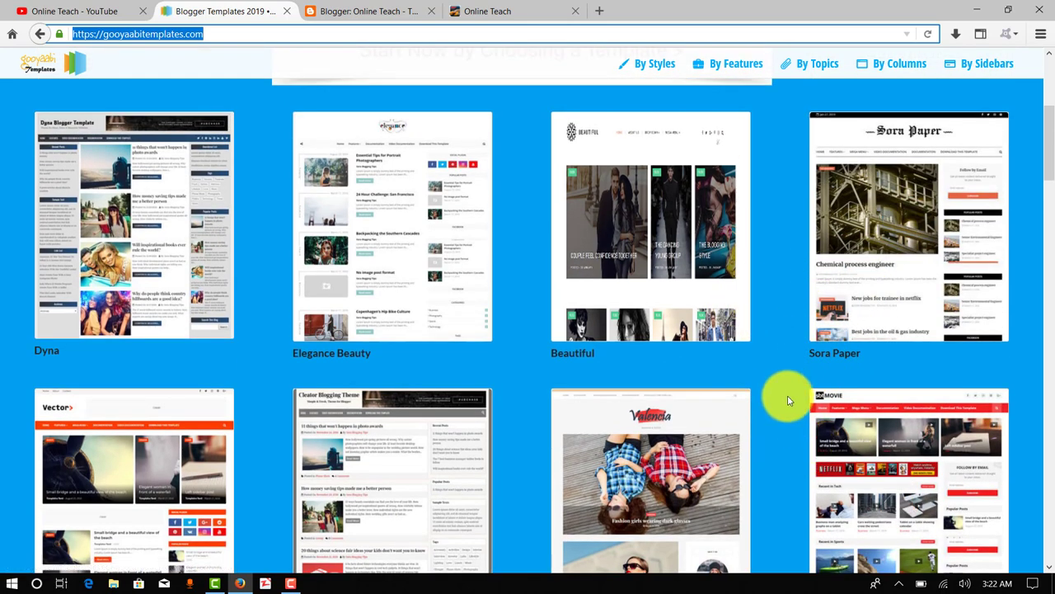
pyautogui.click(799, 450)
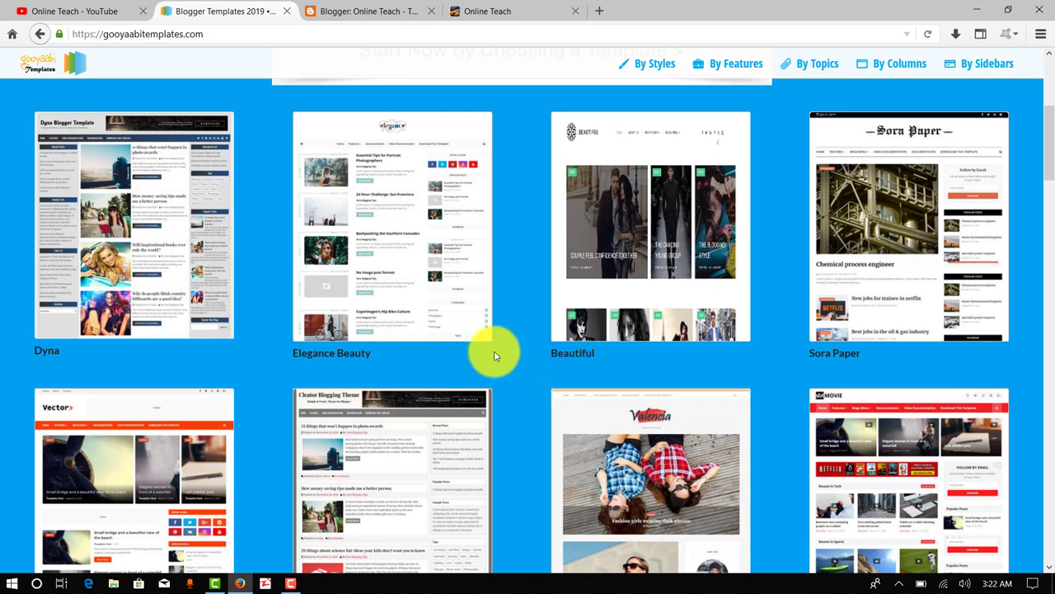
# Step: Return to the blog's Theme page in Blogger and open the theme Backup / Restore dialog
pyautogui.click(339, 12)
pyautogui.click(719, 268)
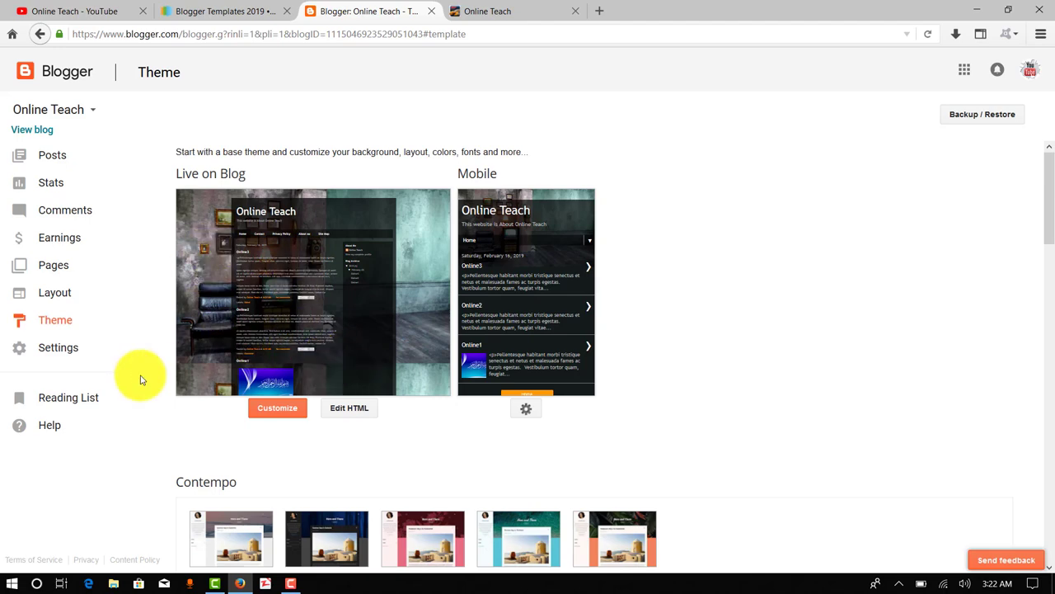
pyautogui.click(45, 330)
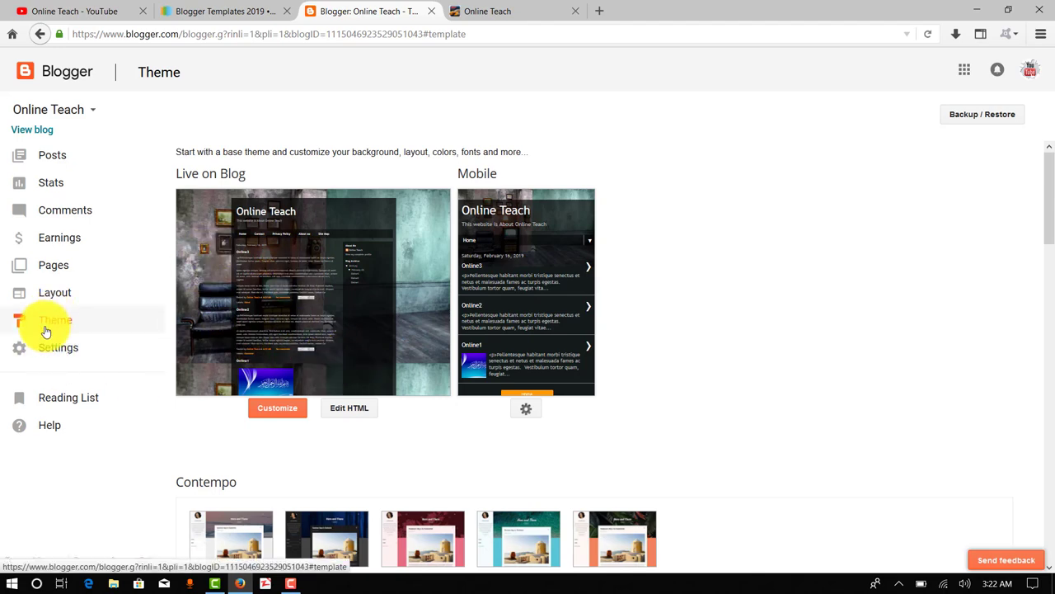
pyautogui.click(985, 115)
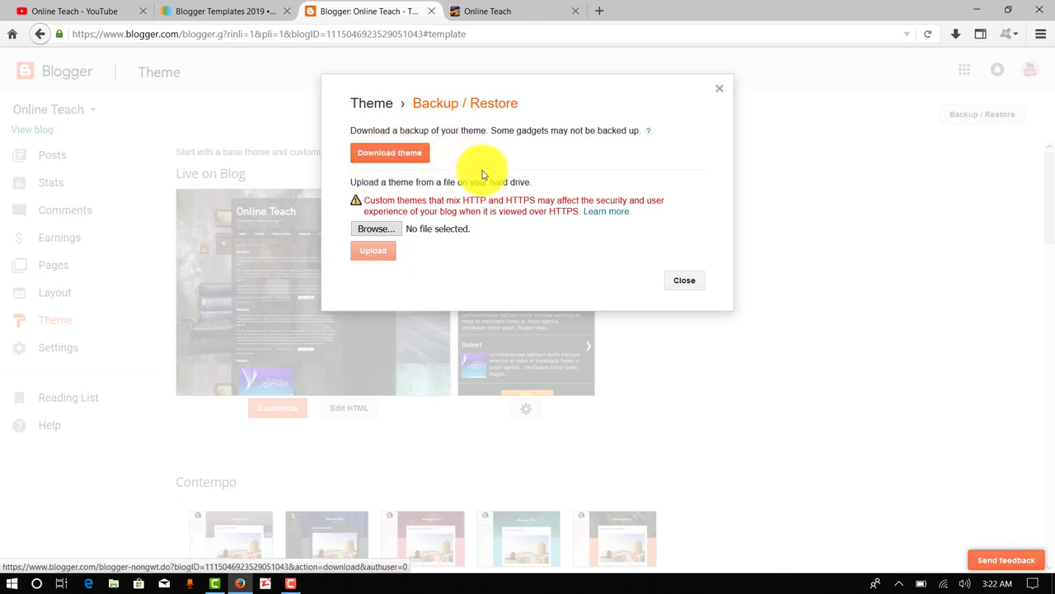
# Step: Choose Super-Seo-Optimised-1.zip from Documents > Zapya > Misc as the theme file to upload
pyautogui.click(381, 232)
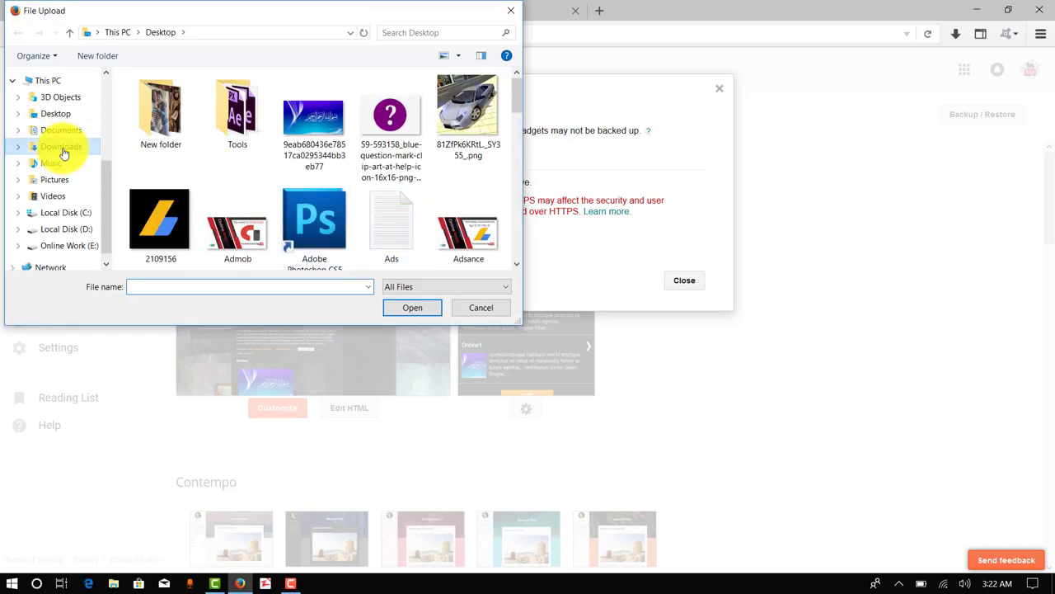
pyautogui.click(63, 147)
pyautogui.click(61, 131)
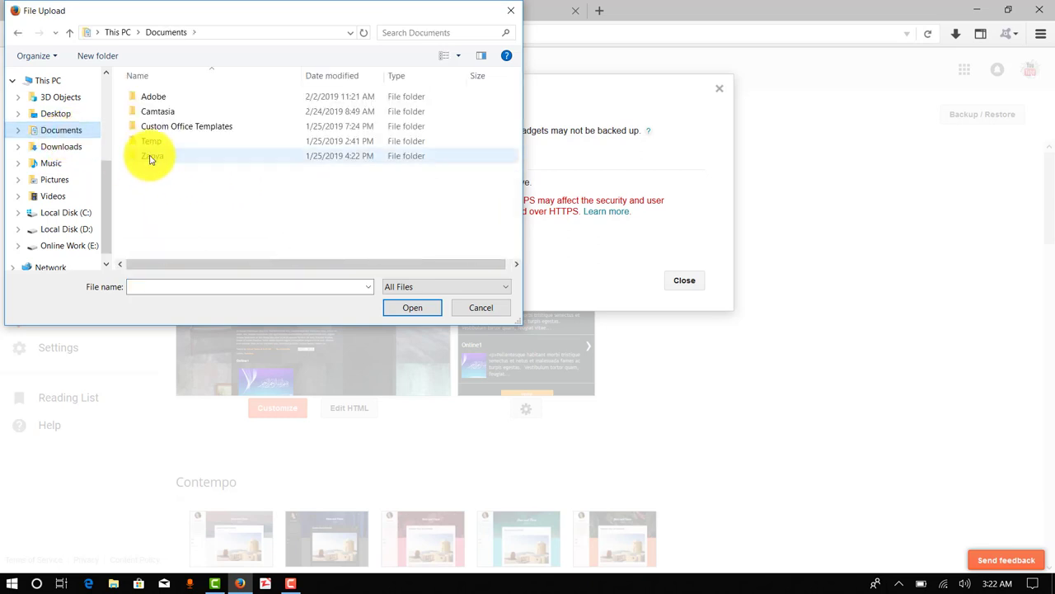
pyautogui.doubleClick(150, 159)
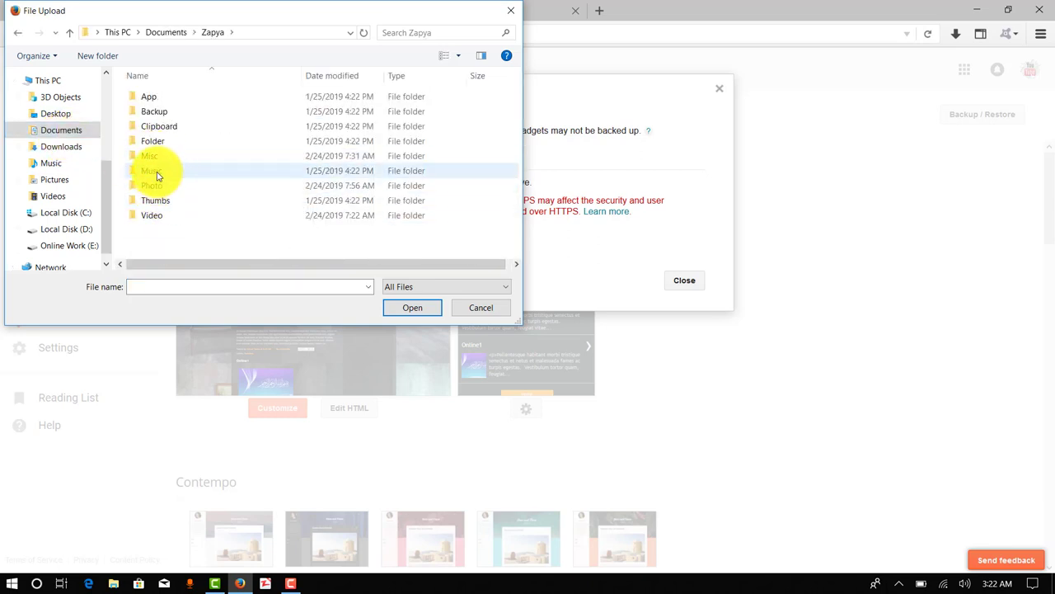
pyautogui.doubleClick(151, 157)
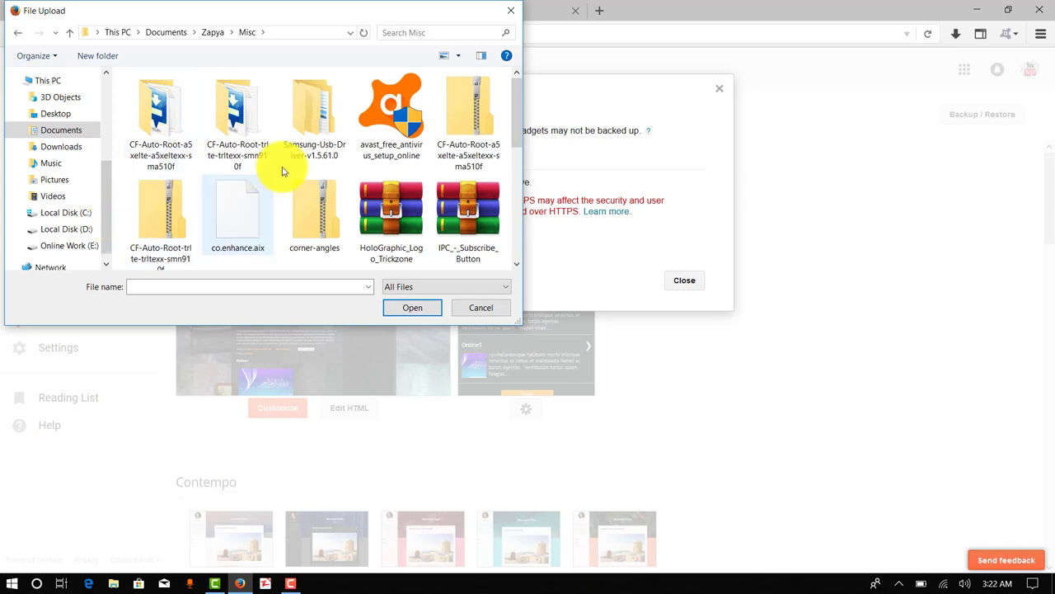
pyautogui.scroll(-1, 283, 177)
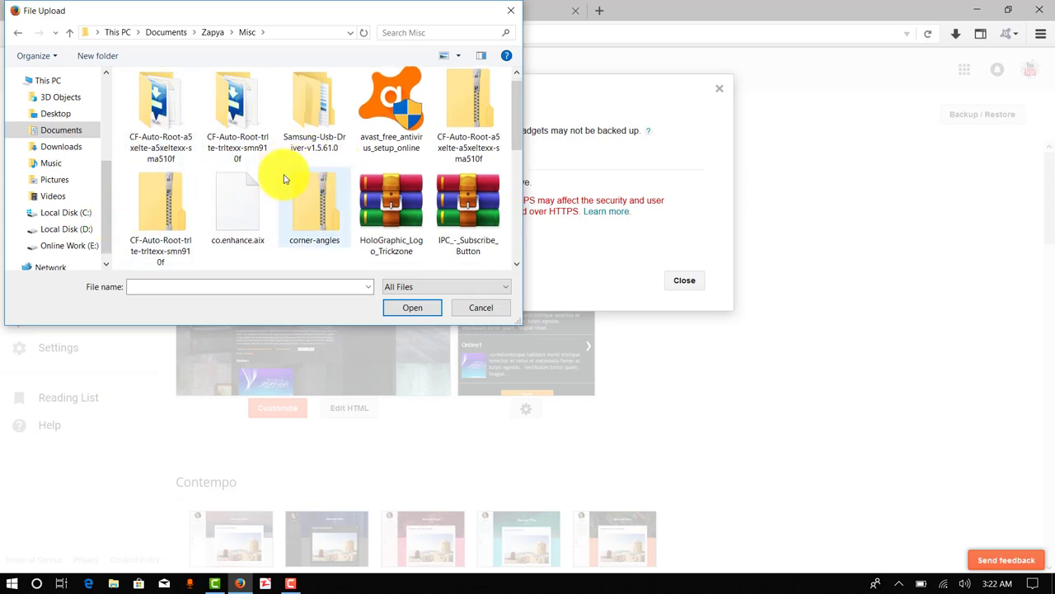
pyautogui.scroll(-2, 284, 178)
pyautogui.scroll(-1, 305, 175)
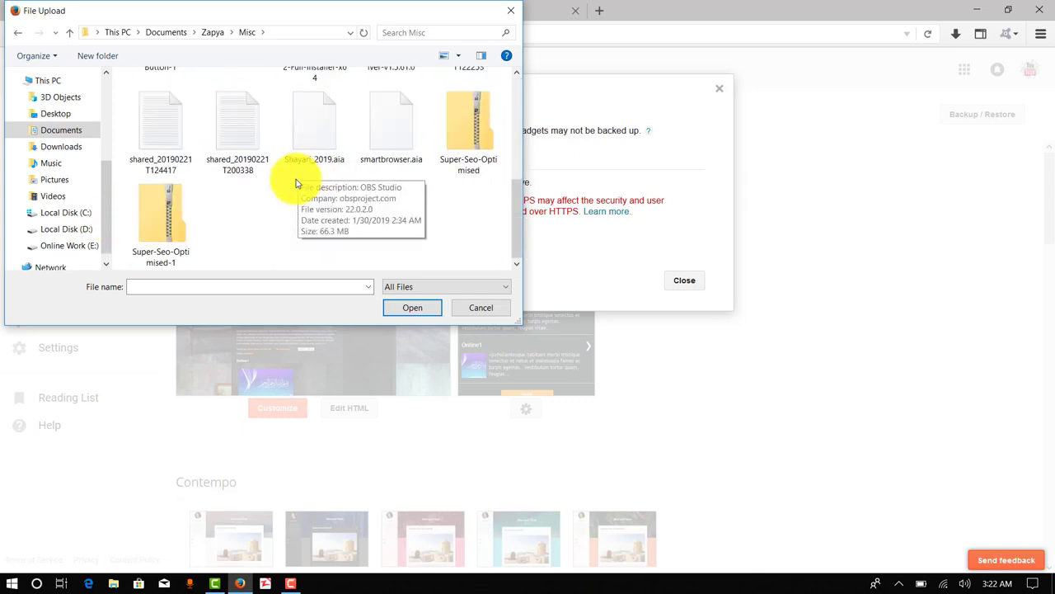
pyautogui.doubleClick(166, 228)
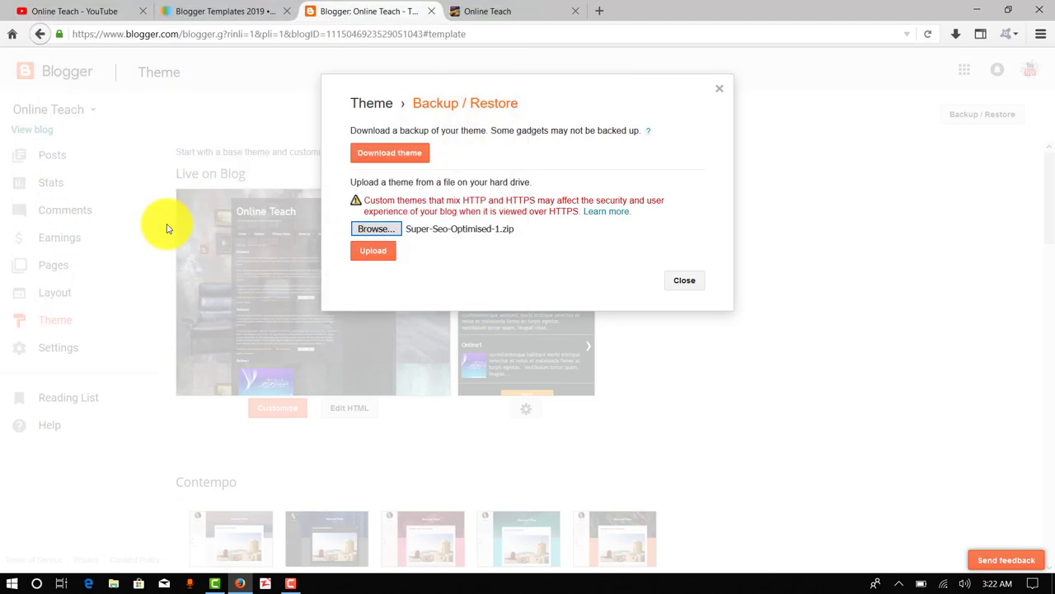
pyautogui.click(378, 247)
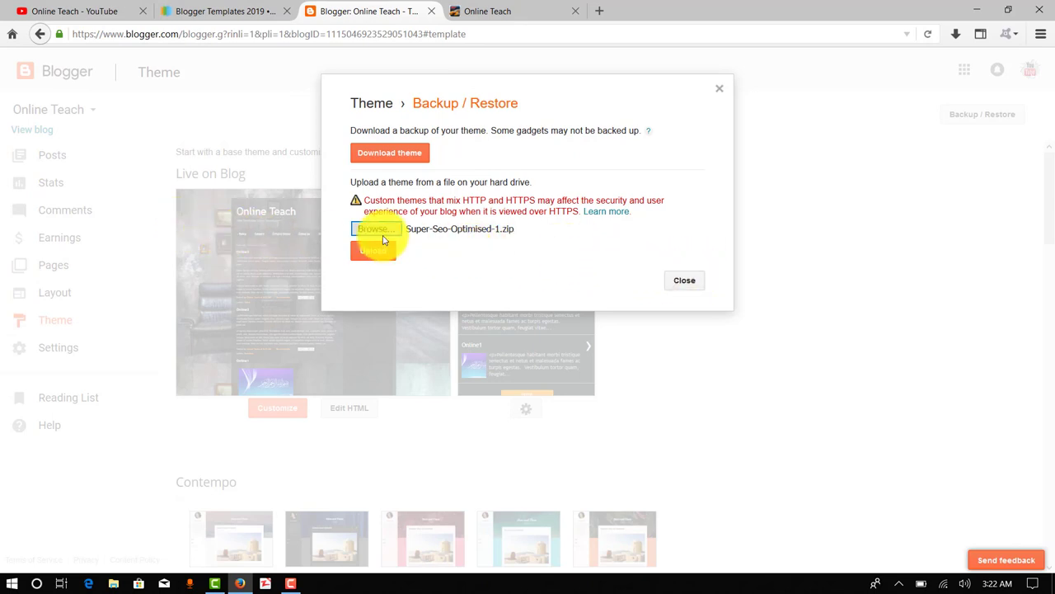
# Step: Choose the Super Seo Optimised XML document inside the Super-Seo-Optimised-1 archive as the theme file to upload
pyautogui.click(379, 231)
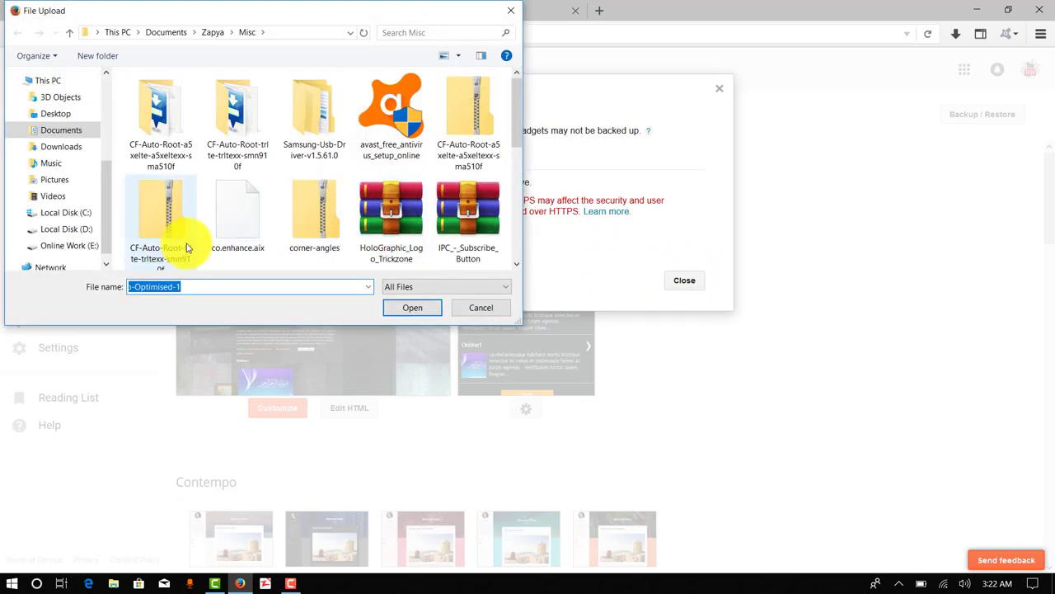
pyautogui.scroll(-1, 231, 231)
pyautogui.scroll(-2, 222, 235)
pyautogui.click(163, 241)
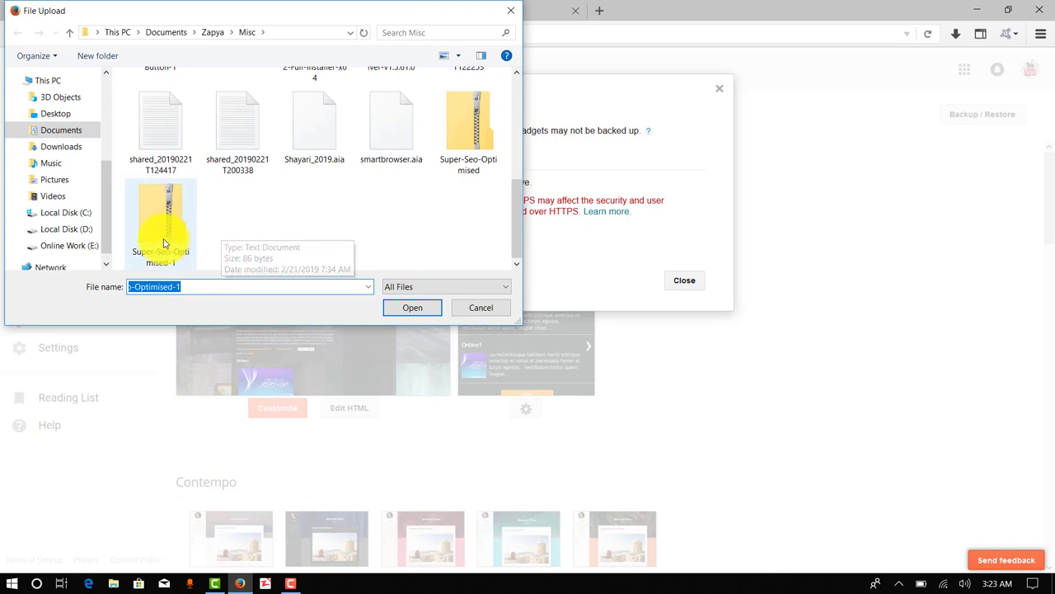
pyautogui.rightClick(163, 242)
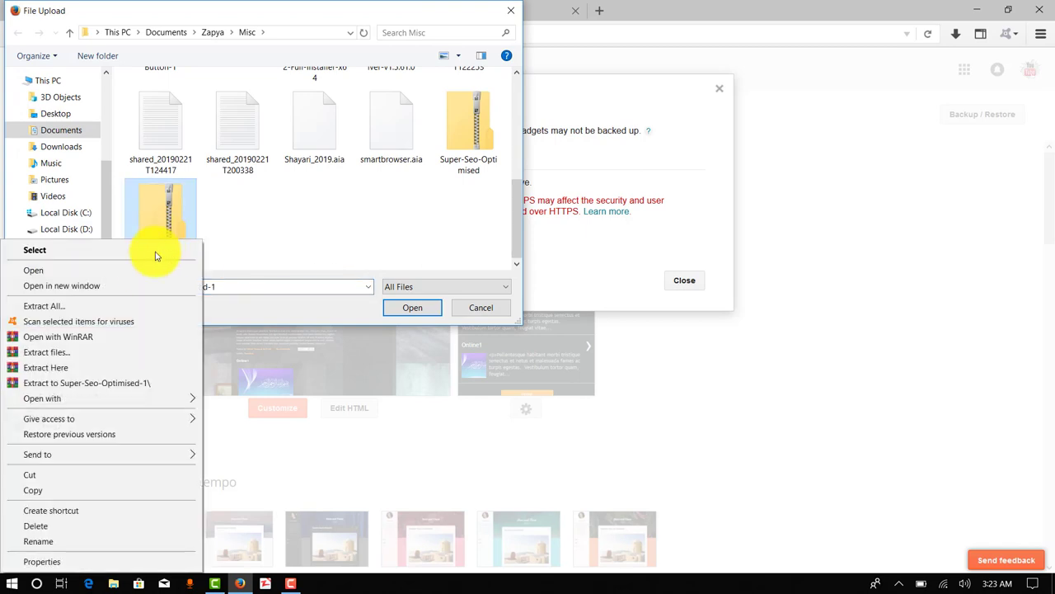
pyautogui.click(87, 272)
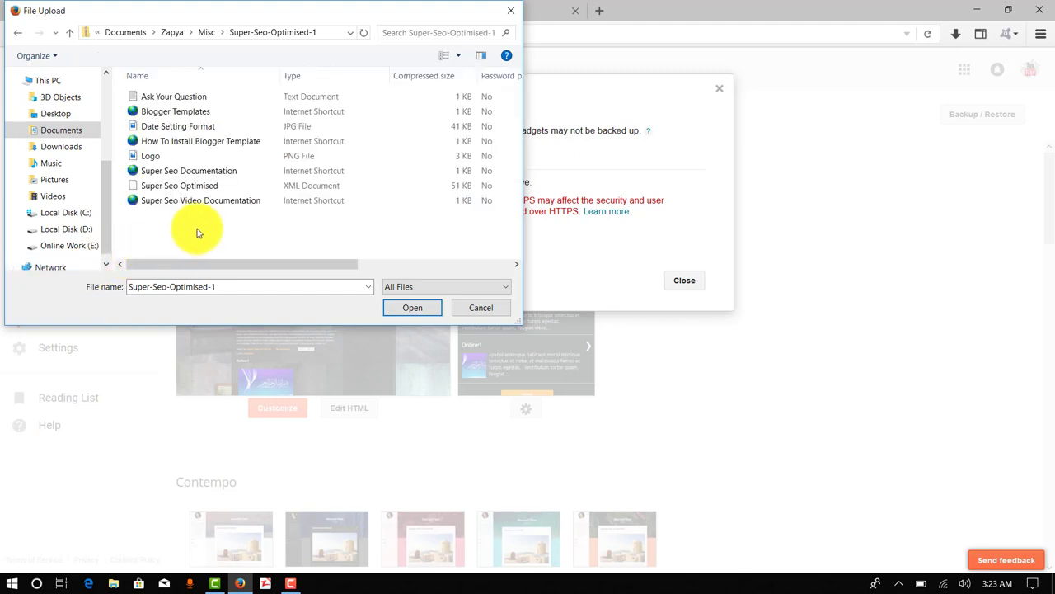
pyautogui.click(183, 189)
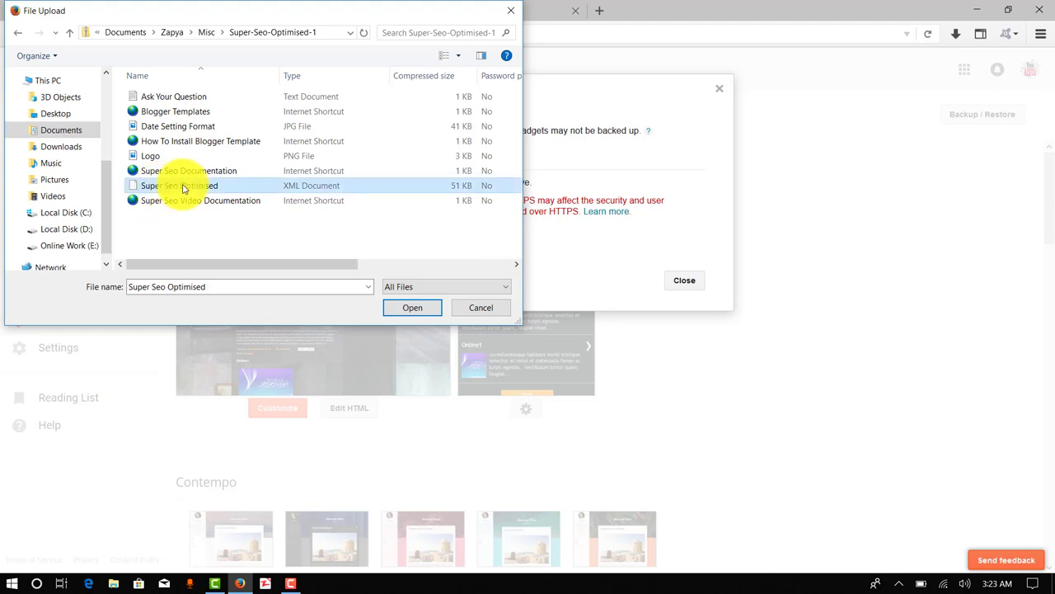
pyautogui.click(407, 311)
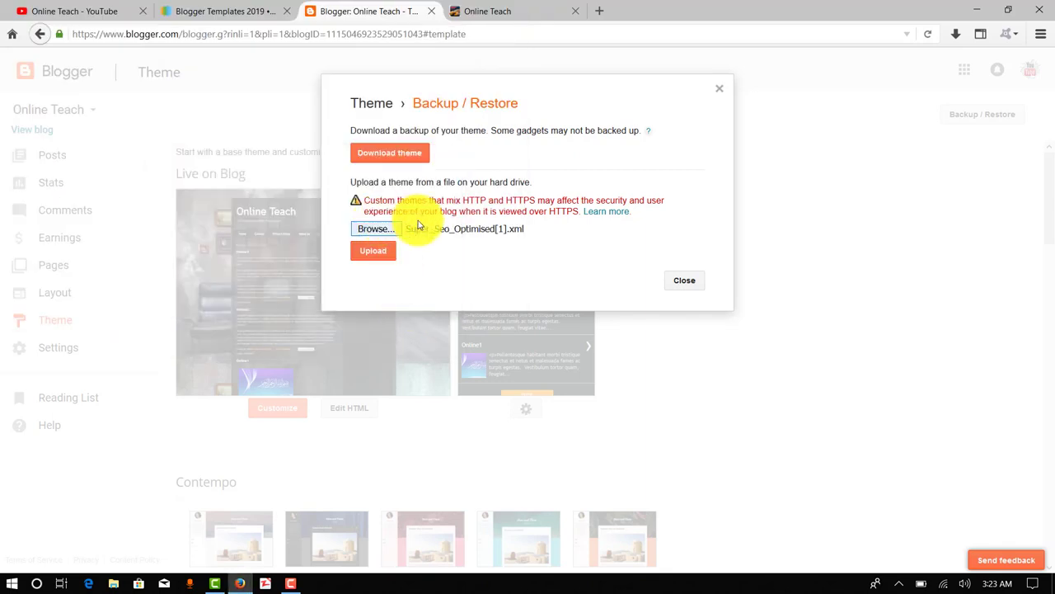
# Step: Try to upload the chosen XML theme file, read the message the upload returns, and close the Backup / Restore dialog
pyautogui.click(385, 255)
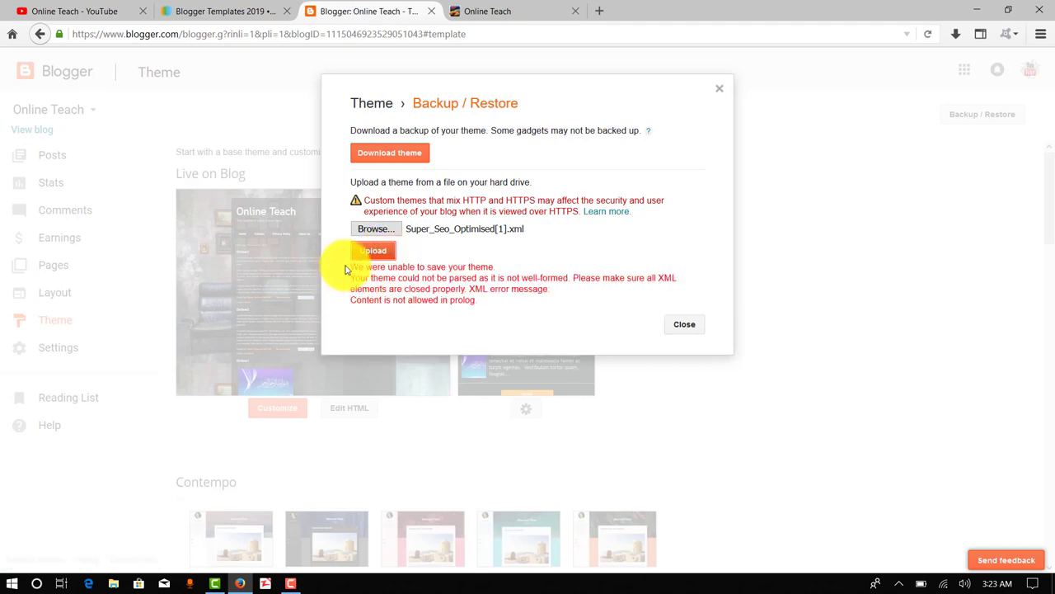
pyautogui.moveTo(347, 270); pyautogui.dragTo(473, 313)
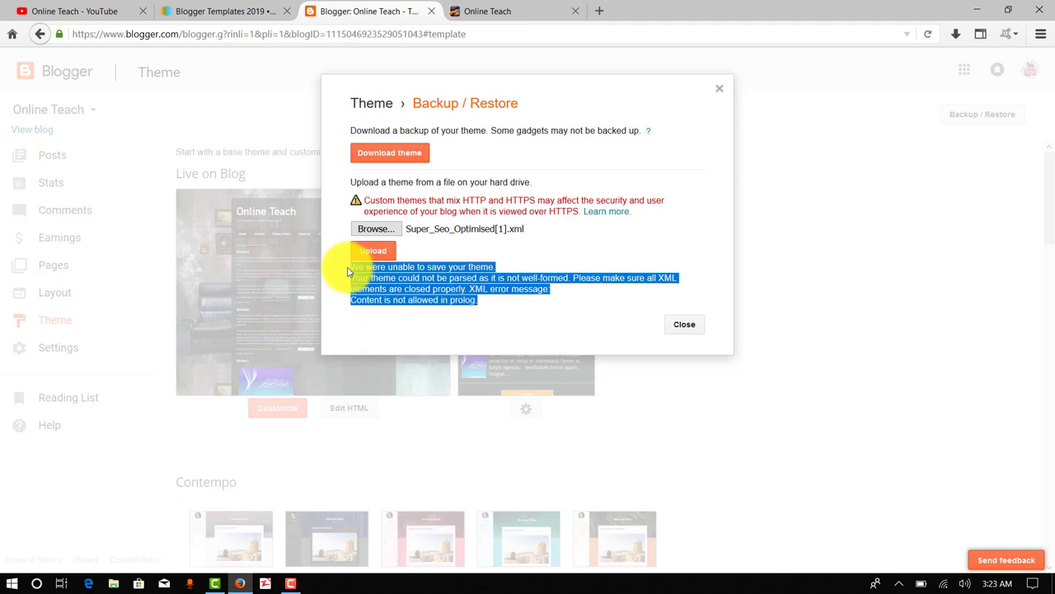
pyautogui.moveTo(348, 272); pyautogui.dragTo(462, 312)
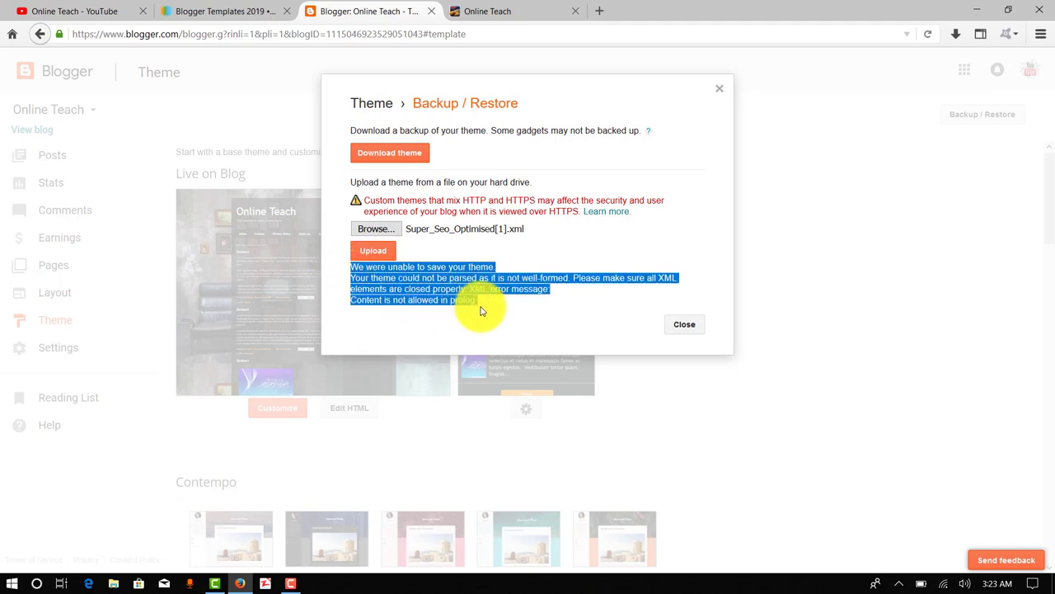
pyautogui.click(382, 287)
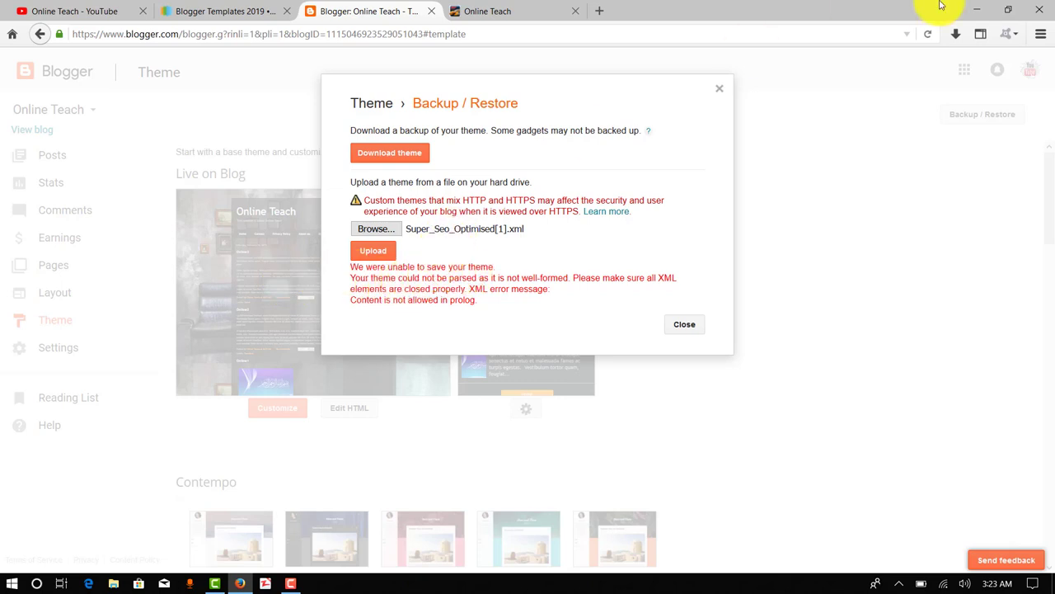
pyautogui.click(722, 94)
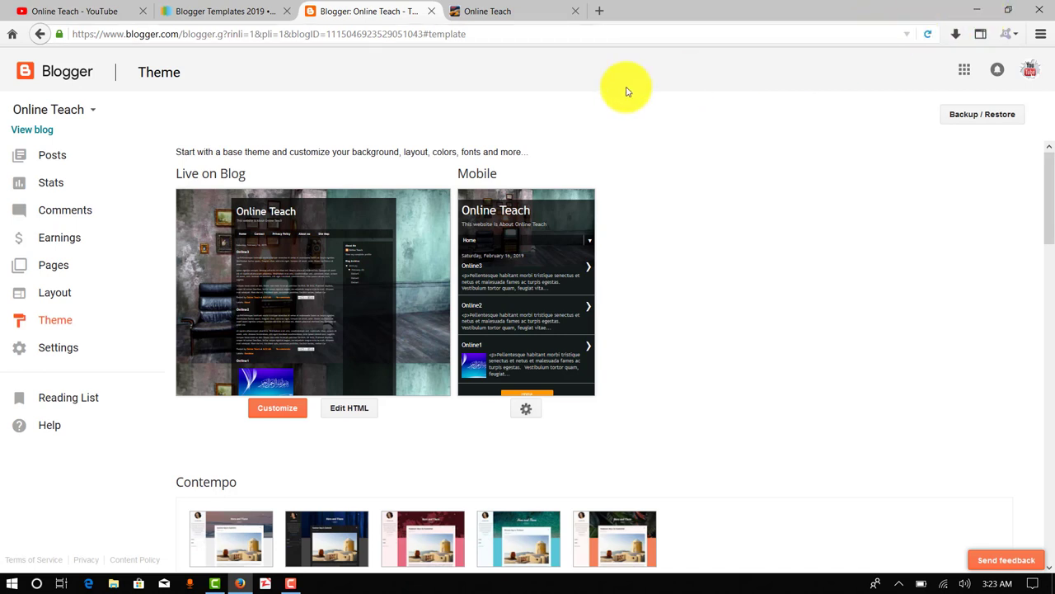
# Step: Open Super_Seo_Optimised[1] in Notepad from the theme upload file picker, select all its code, and close the Backup / Restore dialog without choosing a file
pyautogui.click(962, 113)
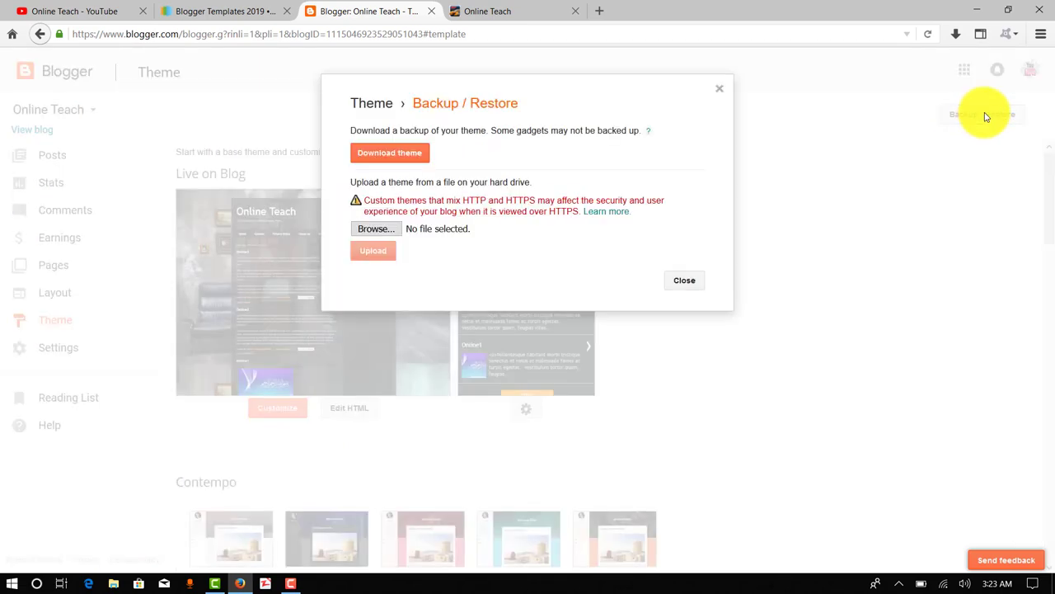
pyautogui.click(372, 235)
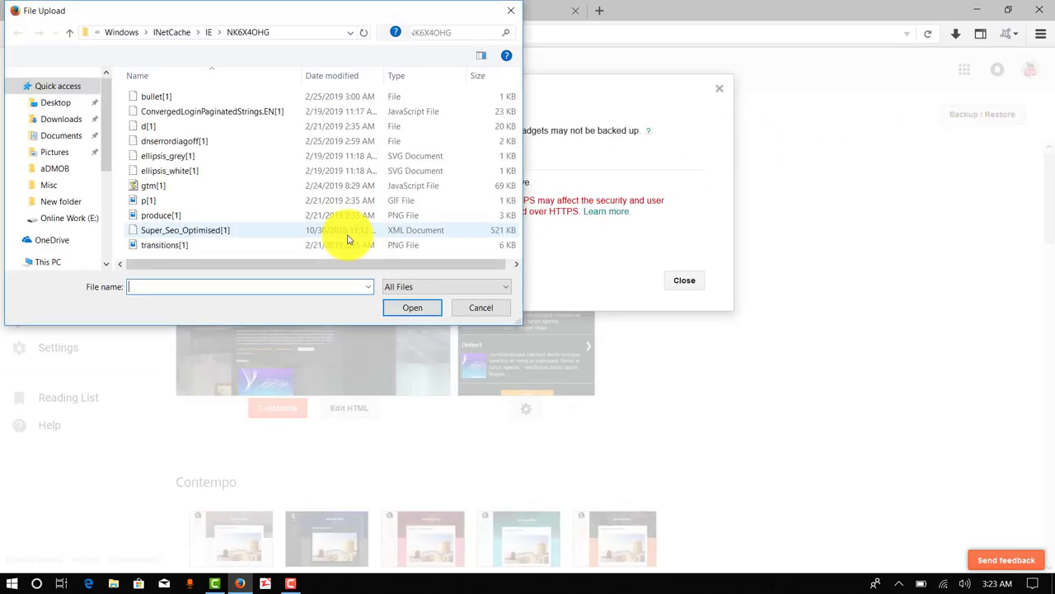
pyautogui.click(188, 232)
pyautogui.rightClick(185, 238)
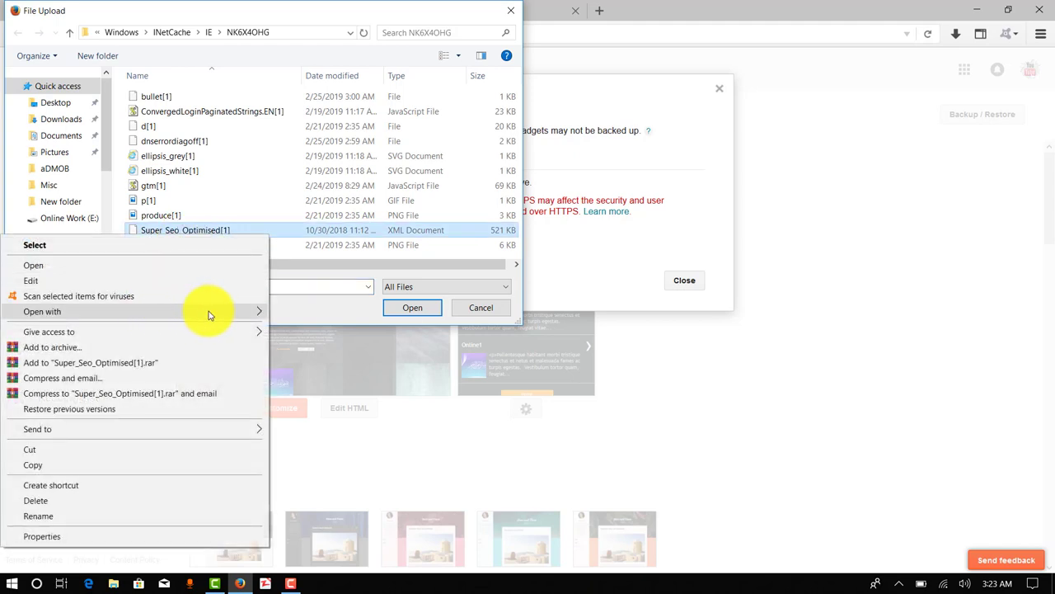
pyautogui.moveTo(210, 311)
pyautogui.click(300, 332)
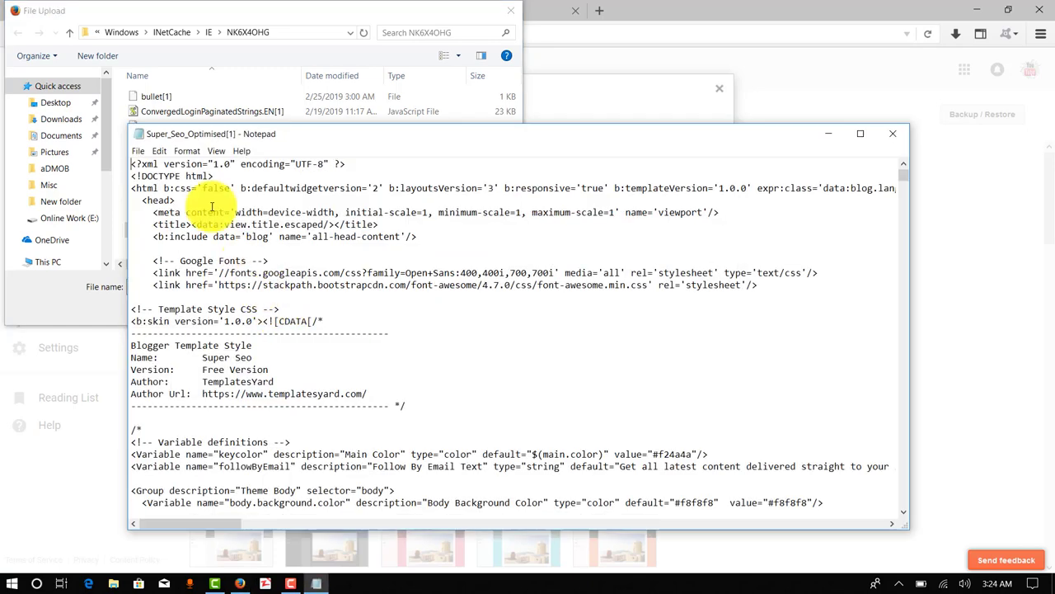
pyautogui.hotkey('ctrl', 'a')
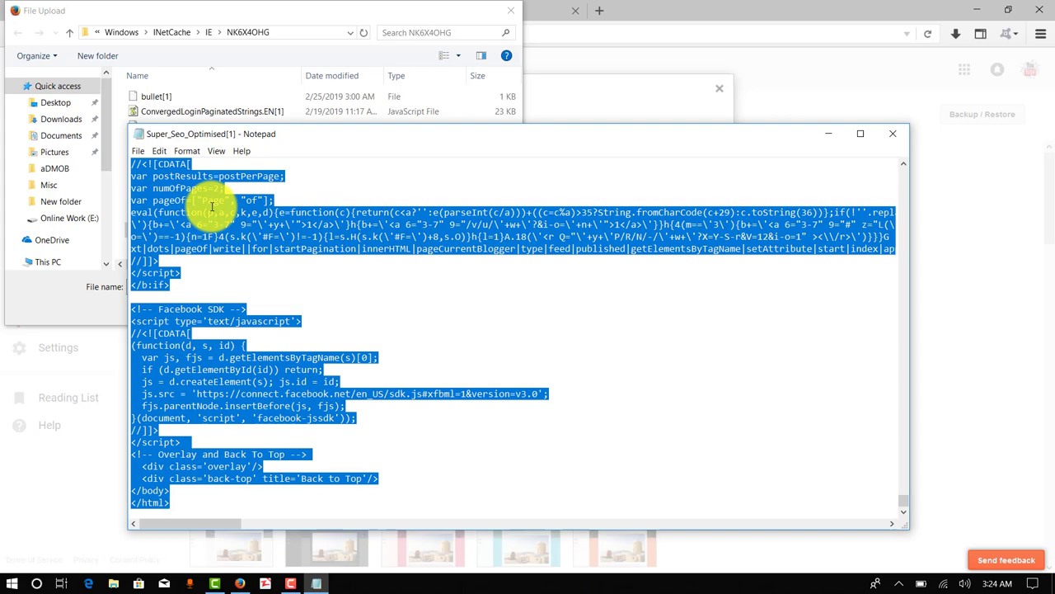
pyautogui.click(829, 133)
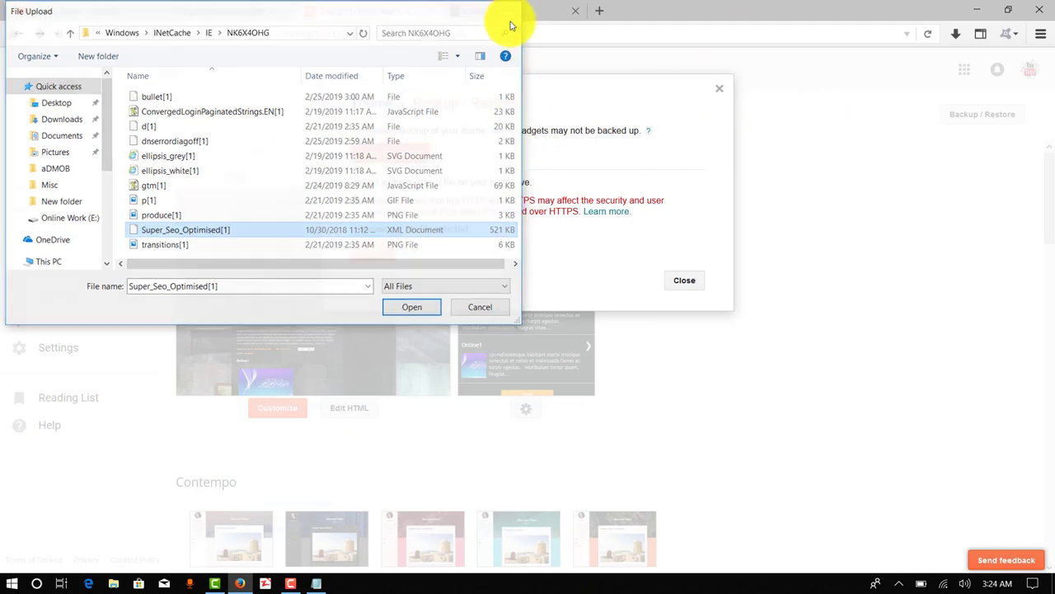
pyautogui.click(510, 10)
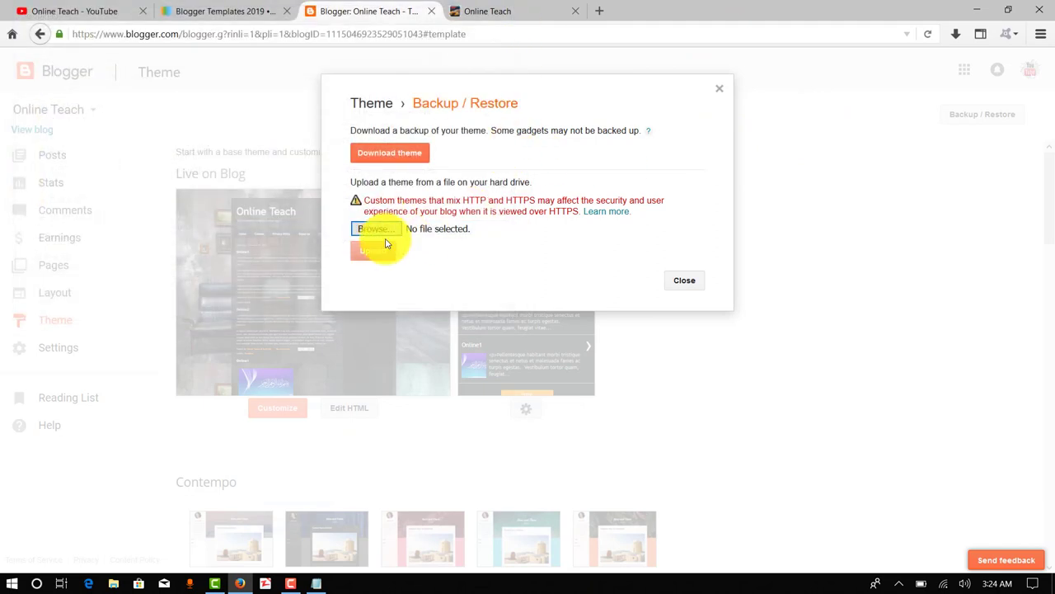
pyautogui.click(686, 281)
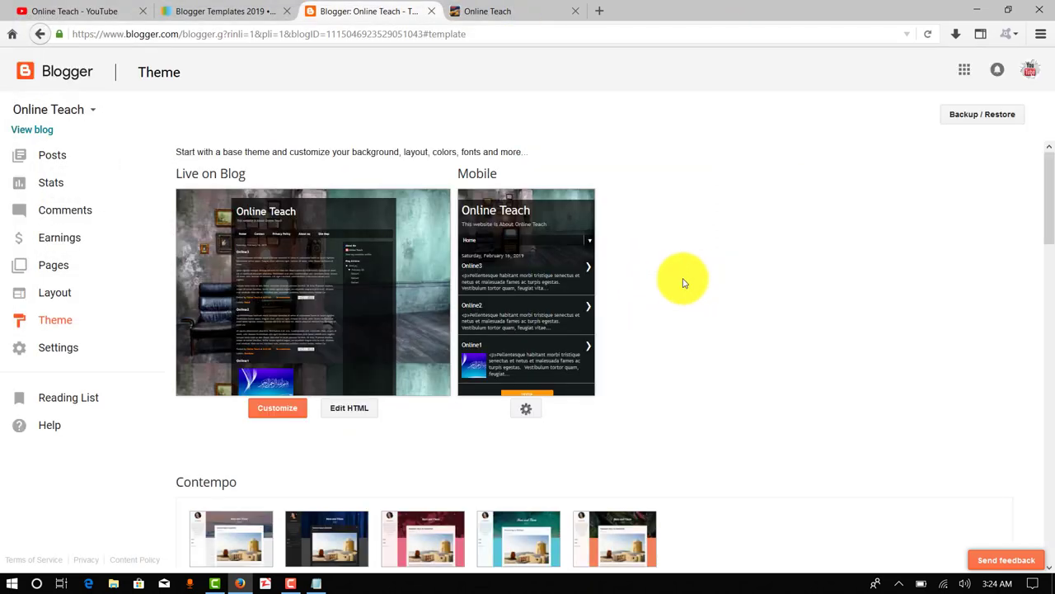
# Step: Try to replace the blog theme's entire HTML with pasted code, save the theme, and look over the code
pyautogui.click(350, 408)
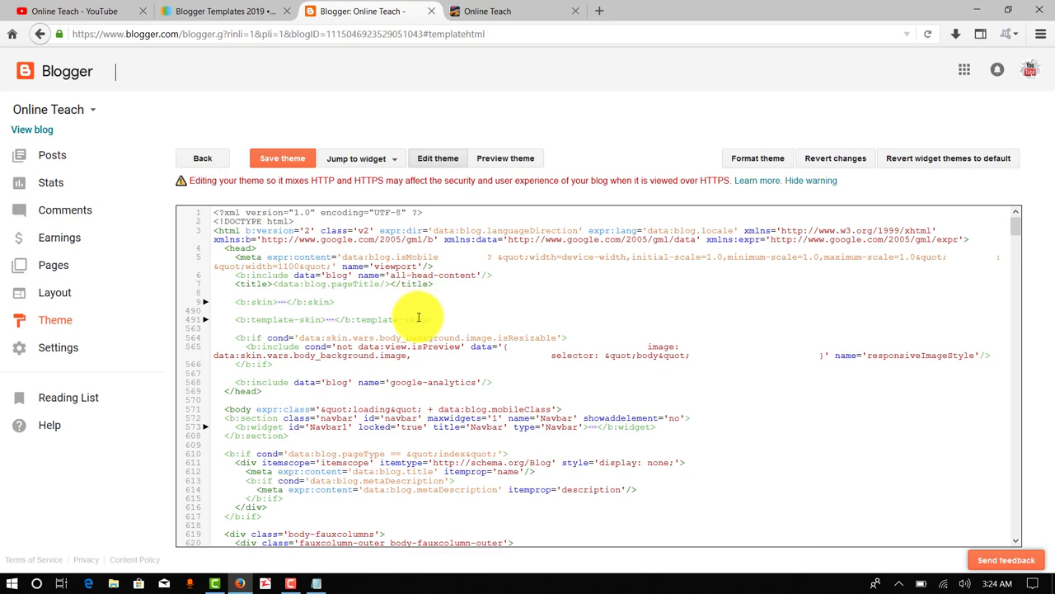
pyautogui.hotkey('ctrl', 'a')
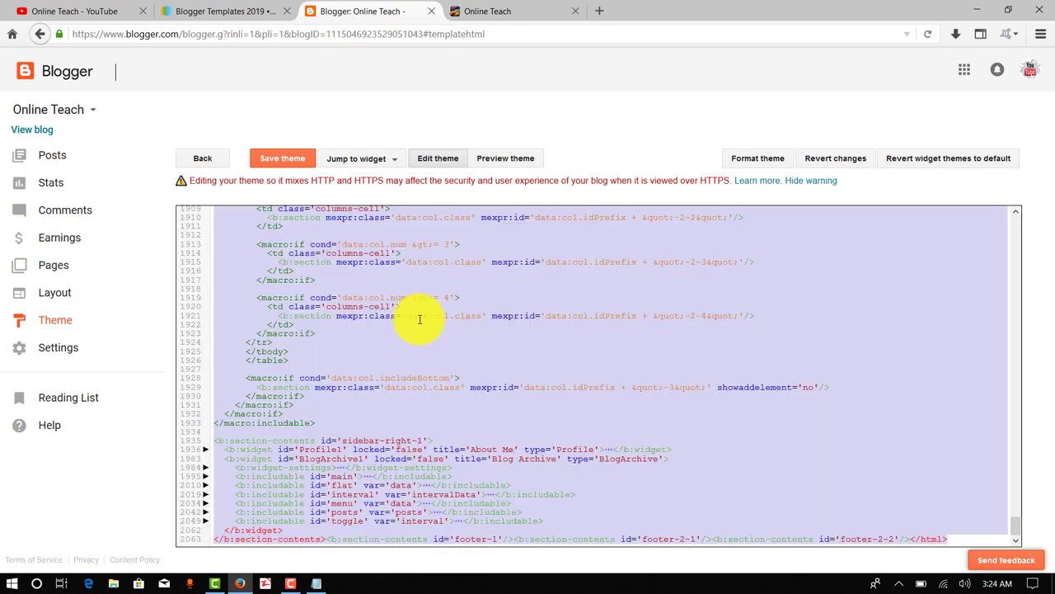
pyautogui.press('Delete')
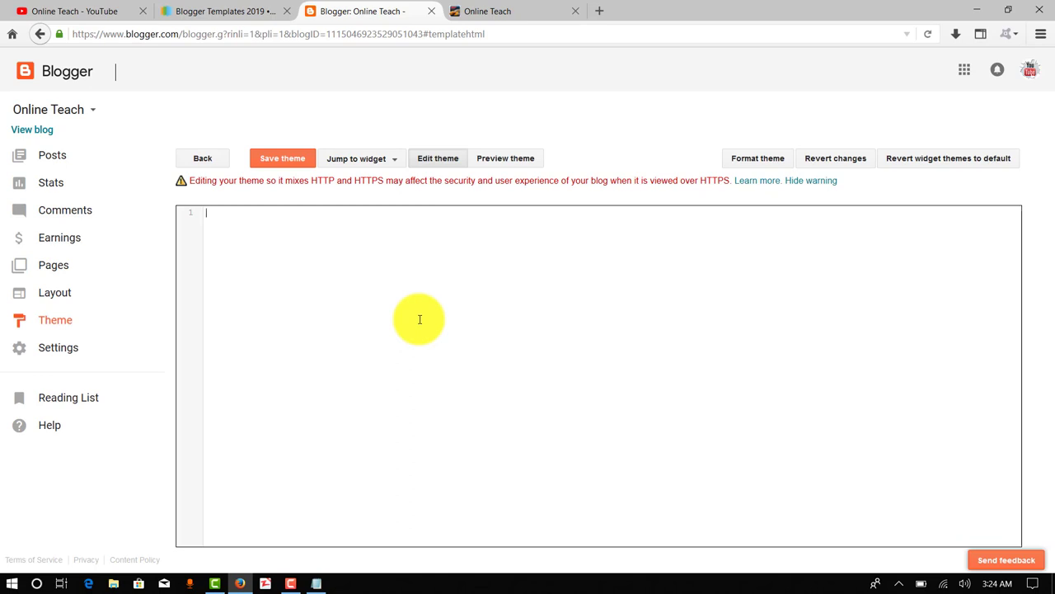
pyautogui.hotkey('ctrl', 'v')
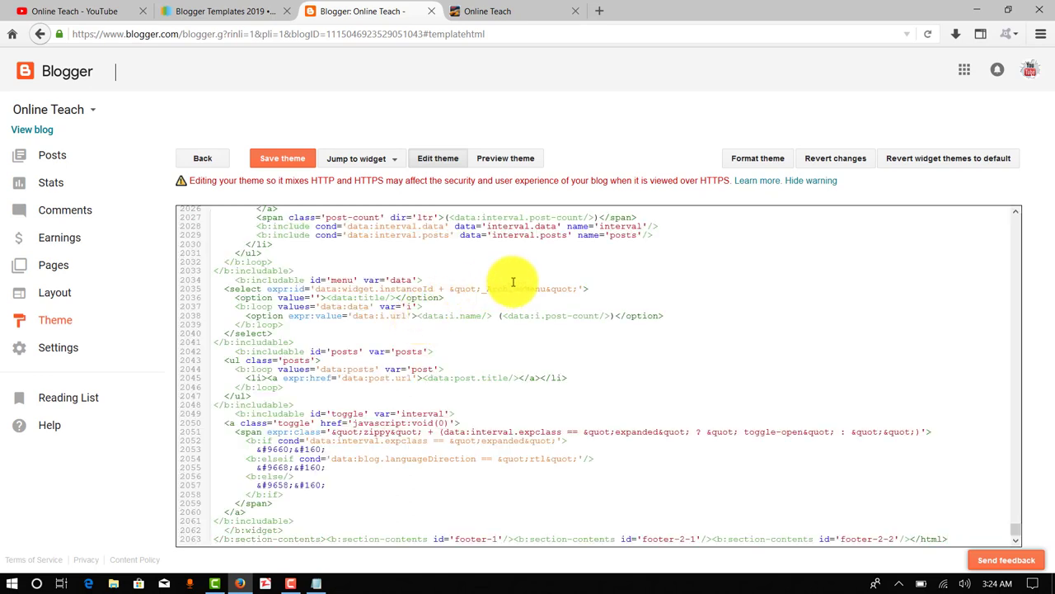
pyautogui.click(284, 161)
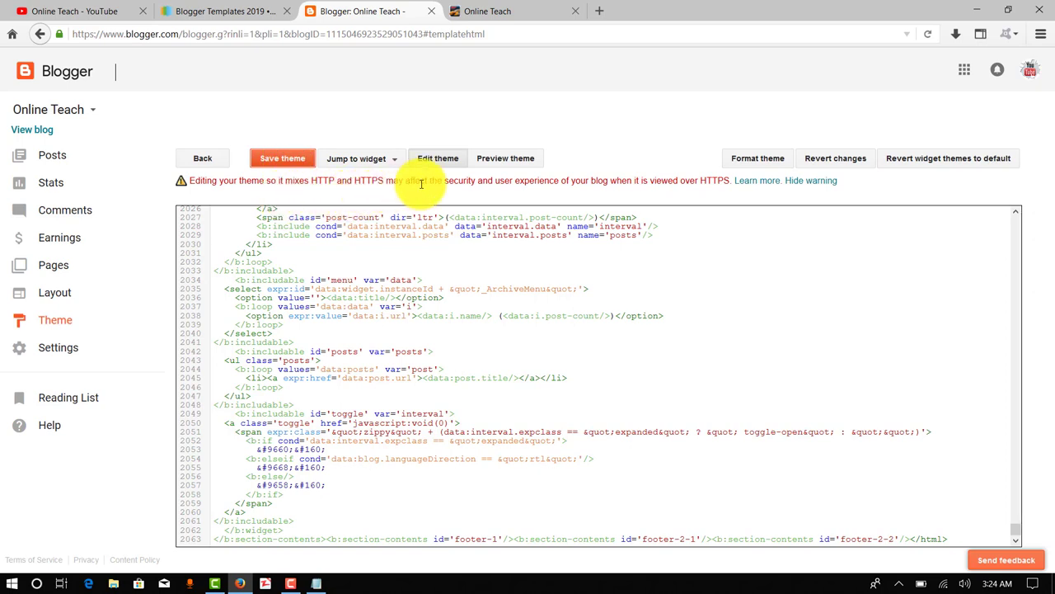
pyautogui.click(281, 159)
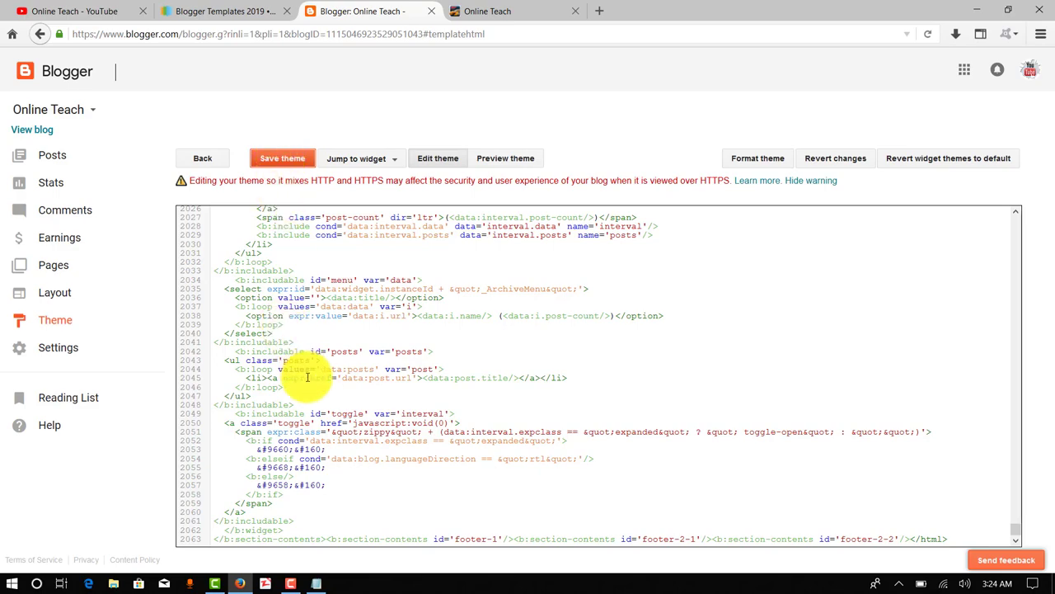
pyautogui.scroll(4, 334, 378)
pyautogui.scroll(7, 336, 377)
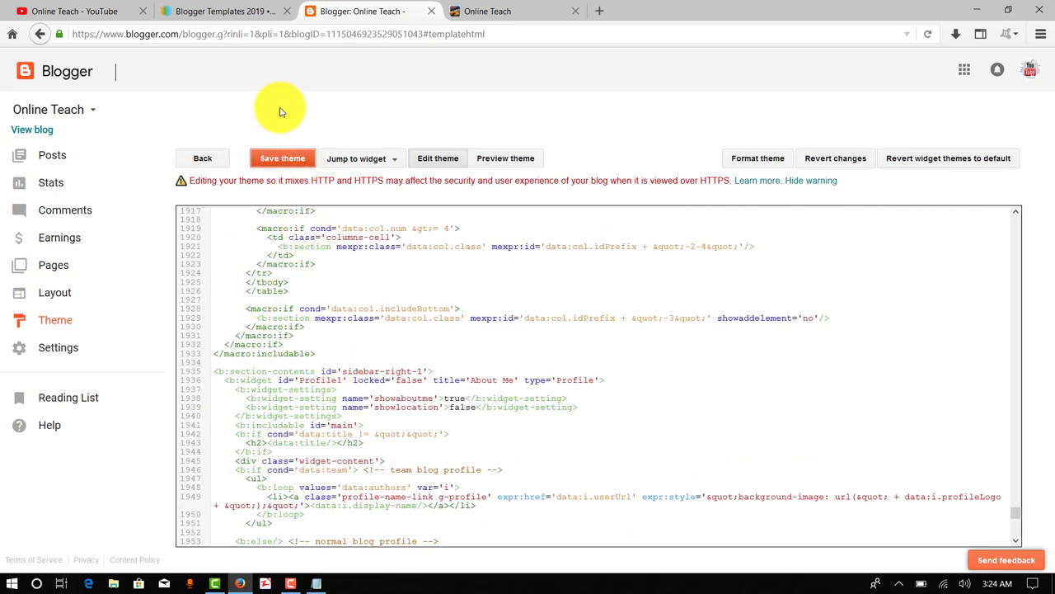
# Step: Switch to gooyaabitemplates.com and open the Sora Paper template's page from the gallery
pyautogui.click(210, 11)
pyautogui.scroll(4, 329, 235)
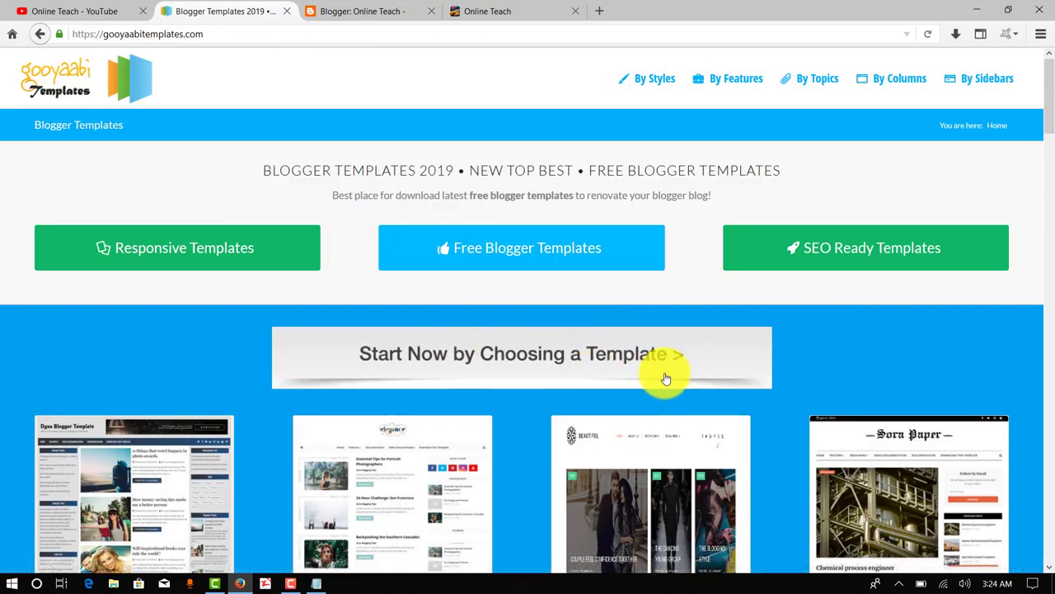
pyautogui.scroll(-3, 726, 381)
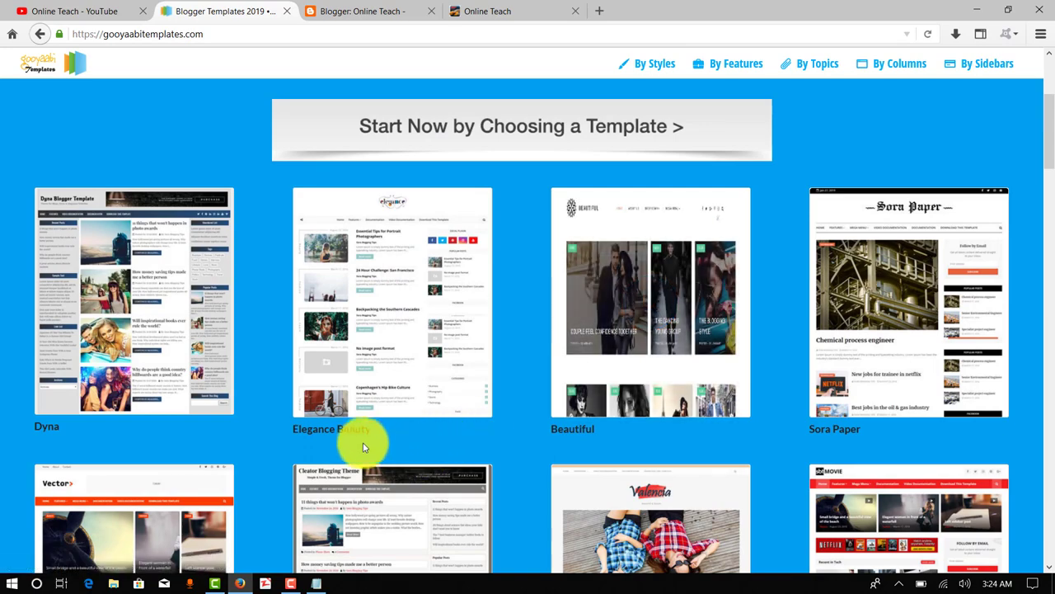
pyautogui.scroll(-3, 405, 431)
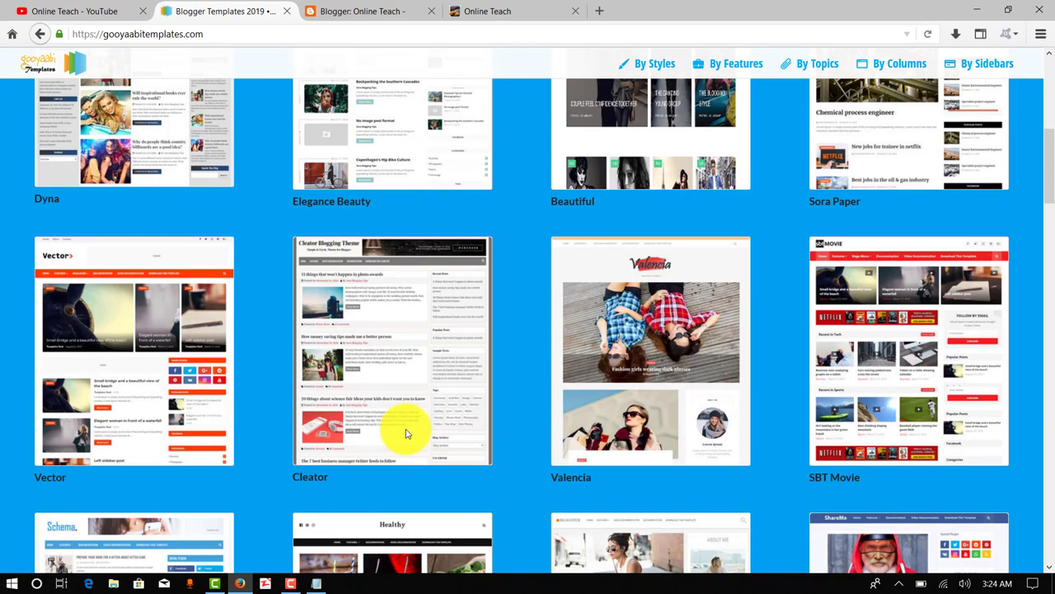
pyautogui.scroll(2, 907, 370)
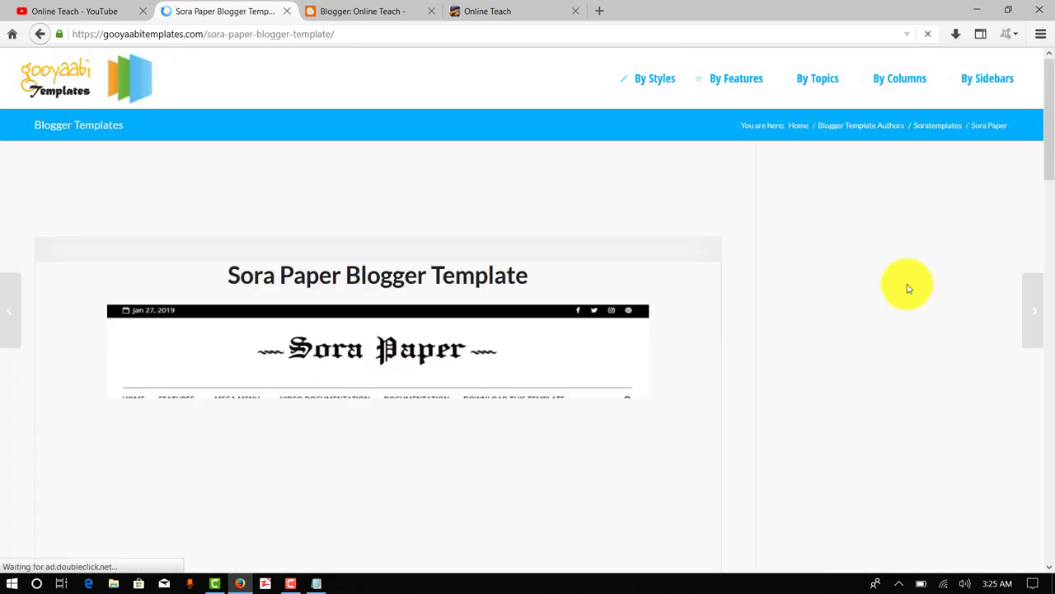
# Step: Download the Sora Paper template and save it as Sora-Paper.zip
pyautogui.scroll(-5, 473, 380)
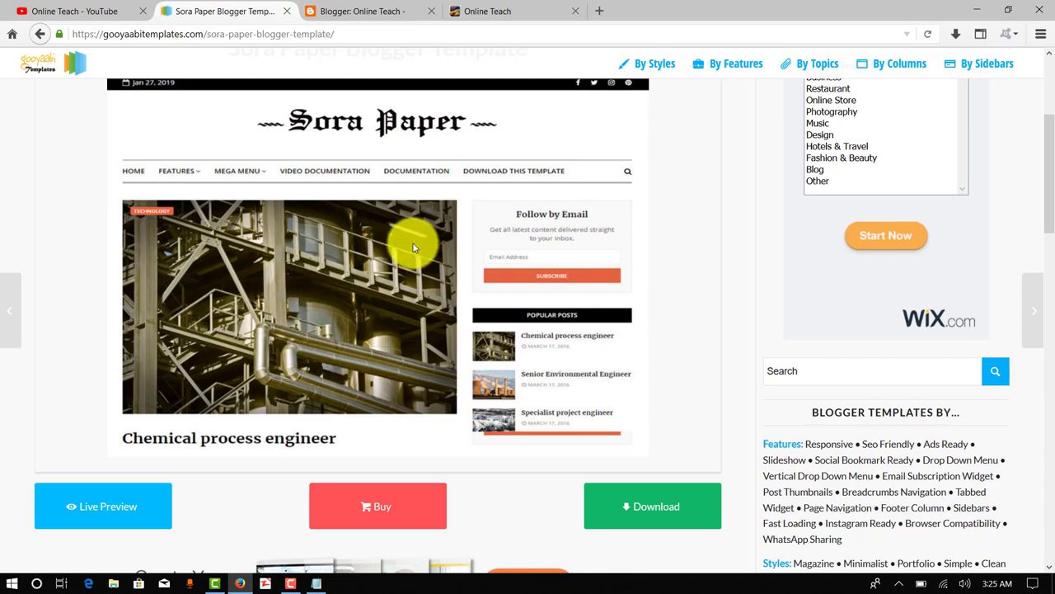
pyautogui.click(636, 512)
pyautogui.click(212, 209)
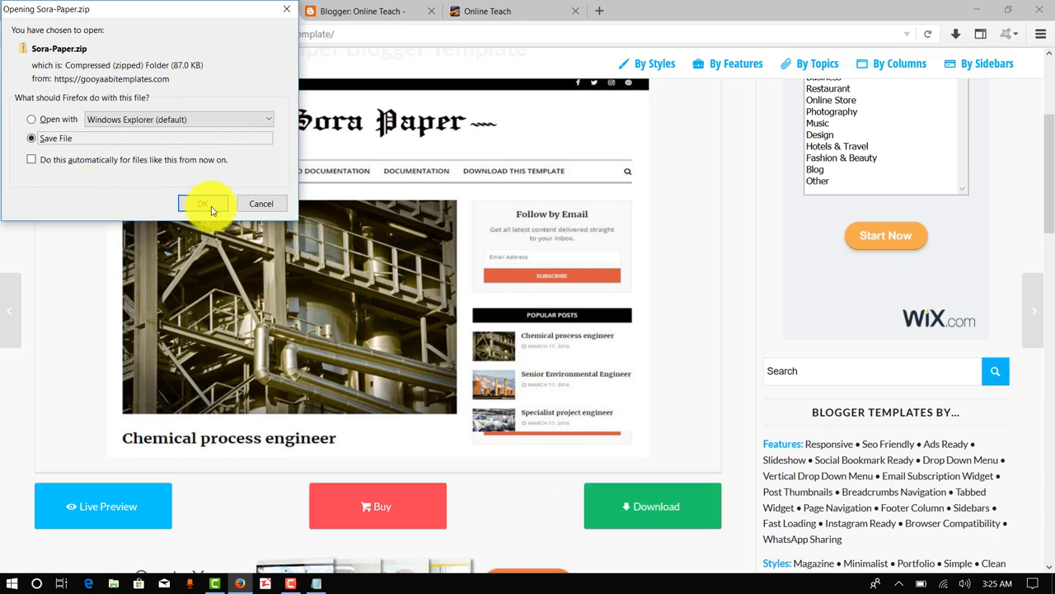
pyautogui.click(216, 209)
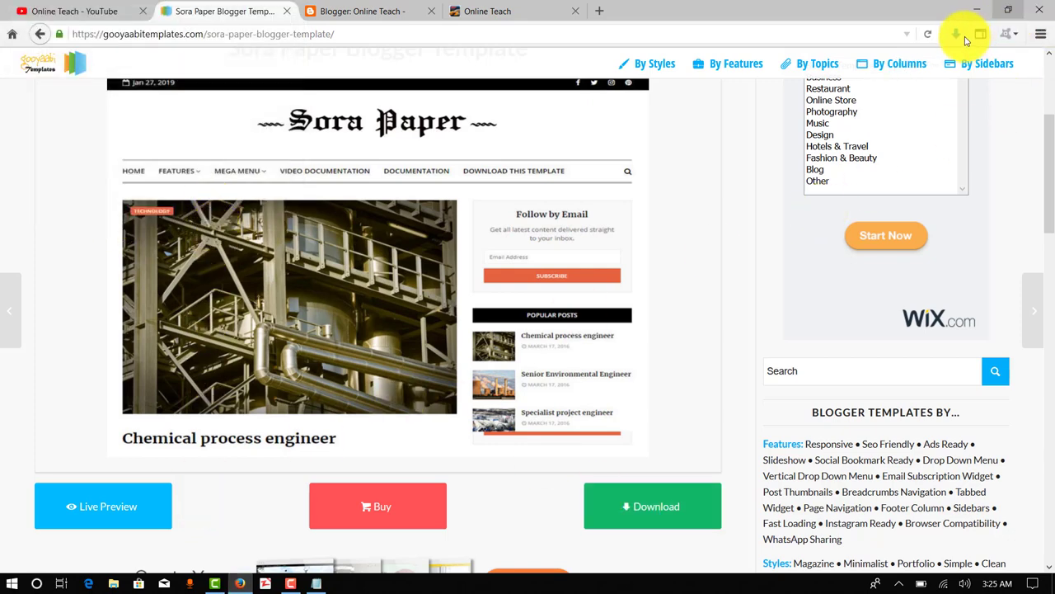
# Step: Switch to the Blogger page, leave the theme's HTML editor and open the theme's Backup / Restore dialog
pyautogui.click(356, 11)
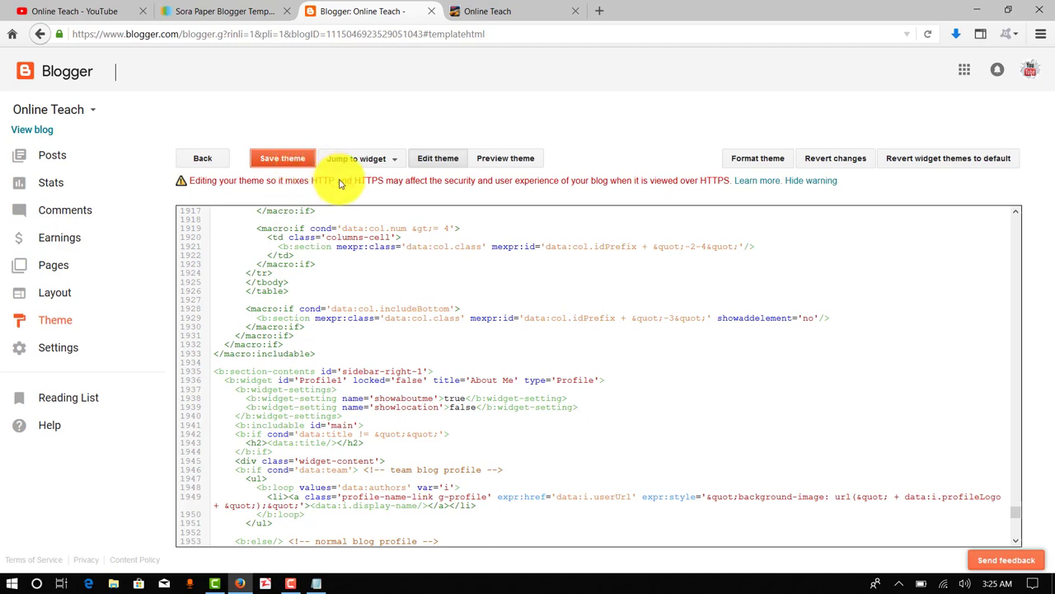
pyautogui.scroll(-2, 855, 301)
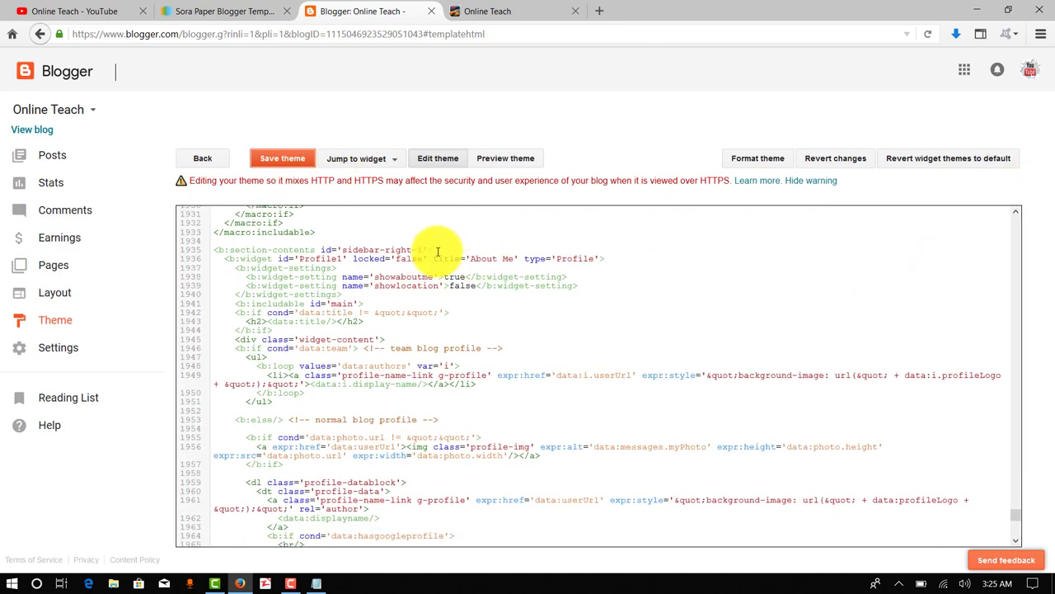
pyautogui.click(268, 162)
pyautogui.click(202, 159)
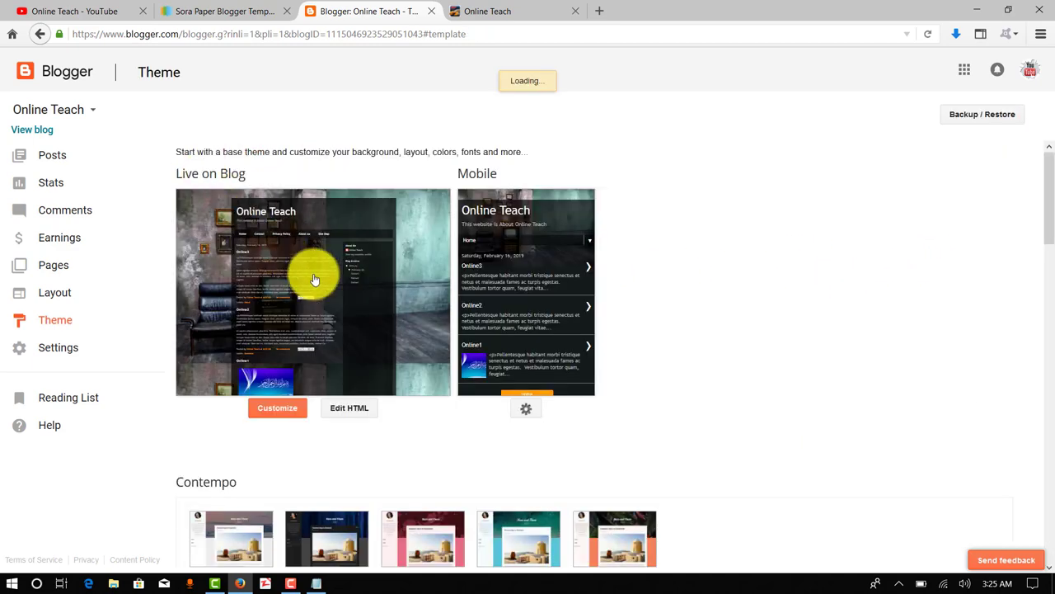
pyautogui.click(1013, 116)
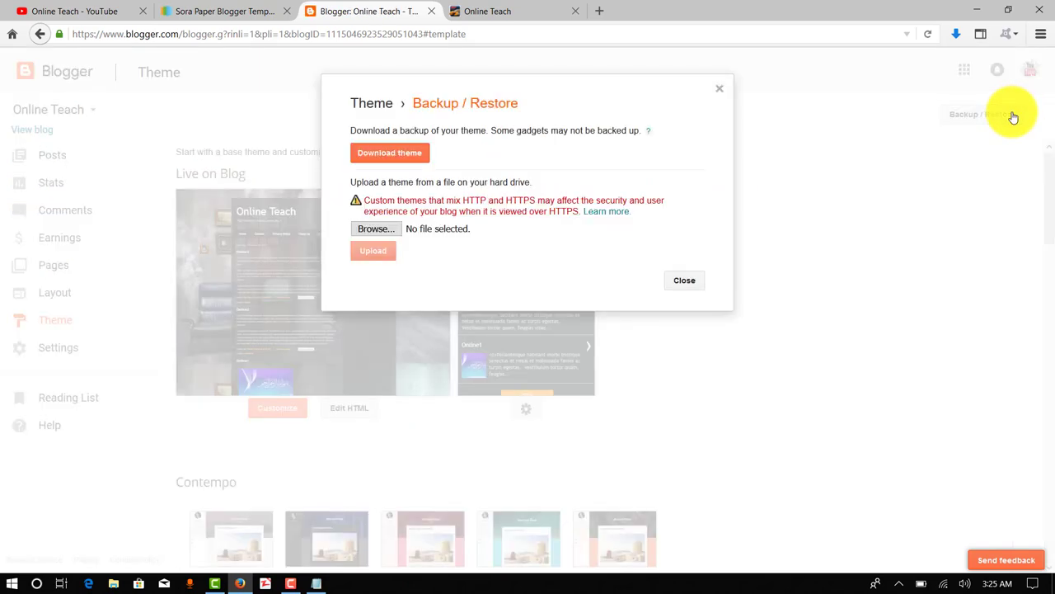
# Step: Choose Sora-Paper.zip from the Downloads folder as the theme file for upload
pyautogui.click(384, 229)
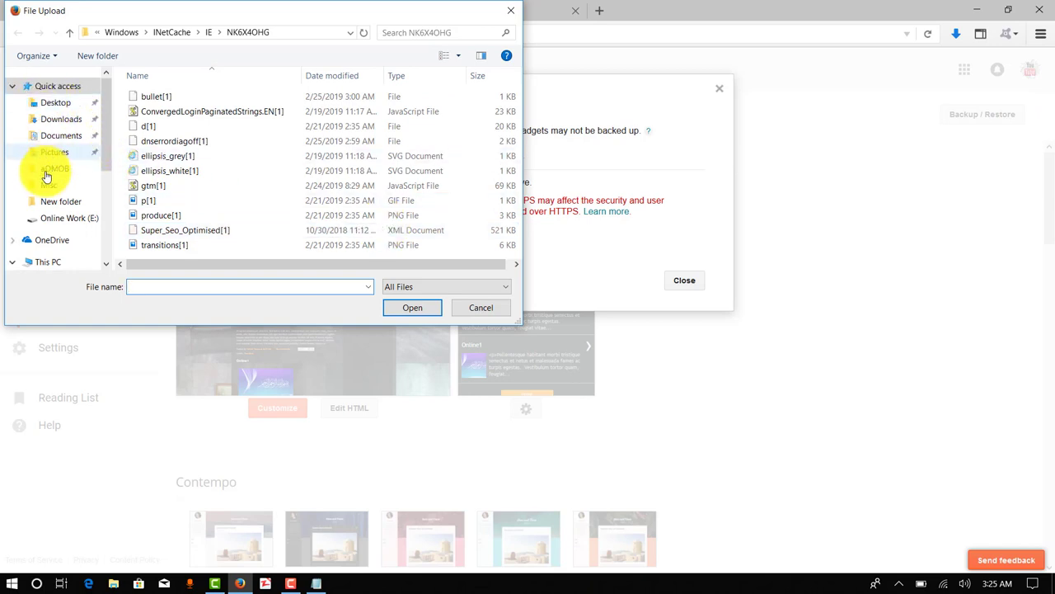
pyautogui.click(49, 123)
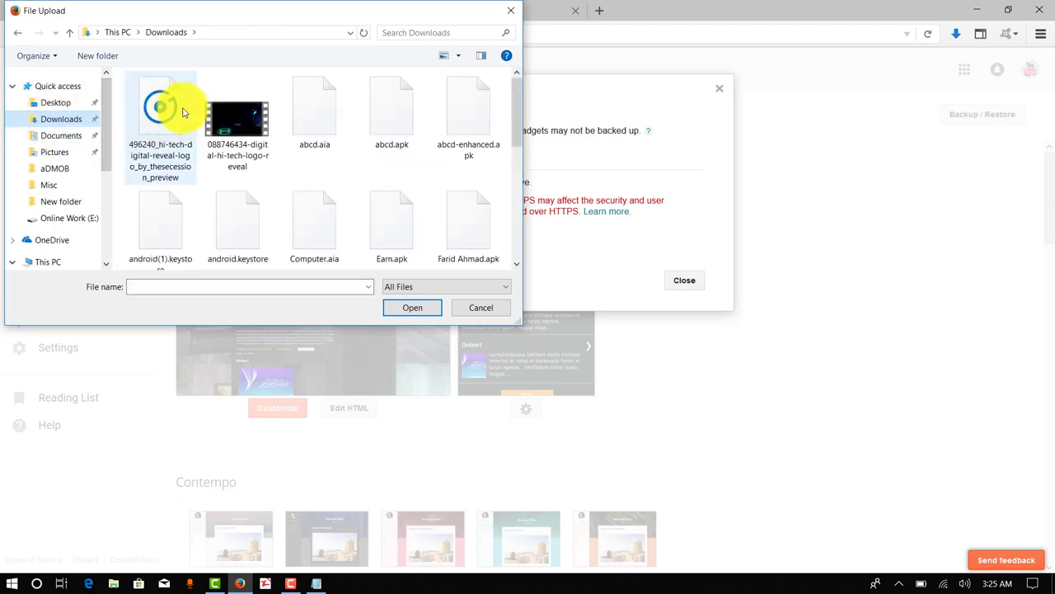
pyautogui.scroll(-2, 433, 139)
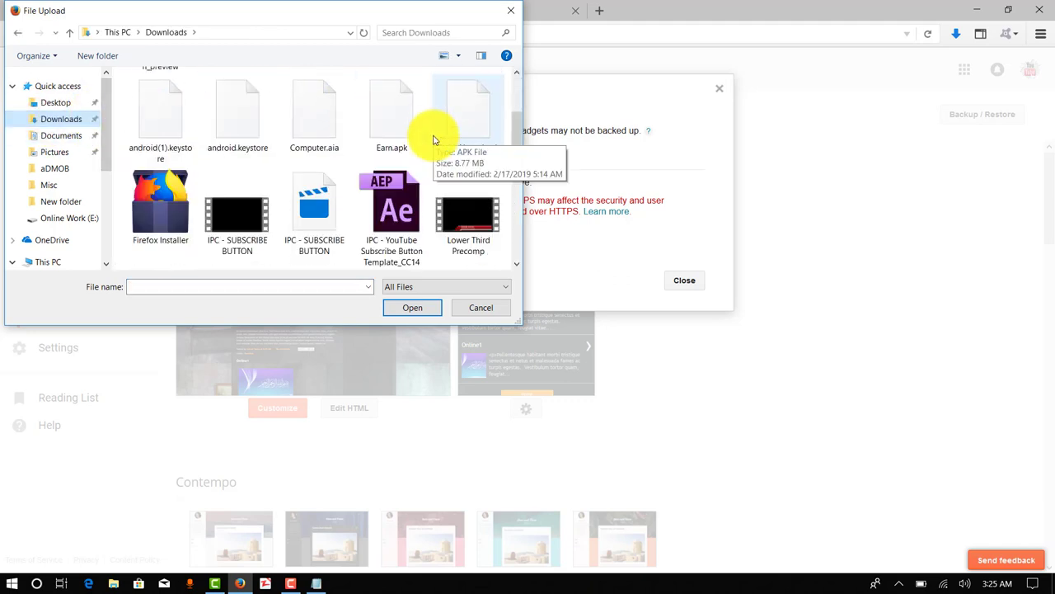
pyautogui.scroll(-2, 433, 139)
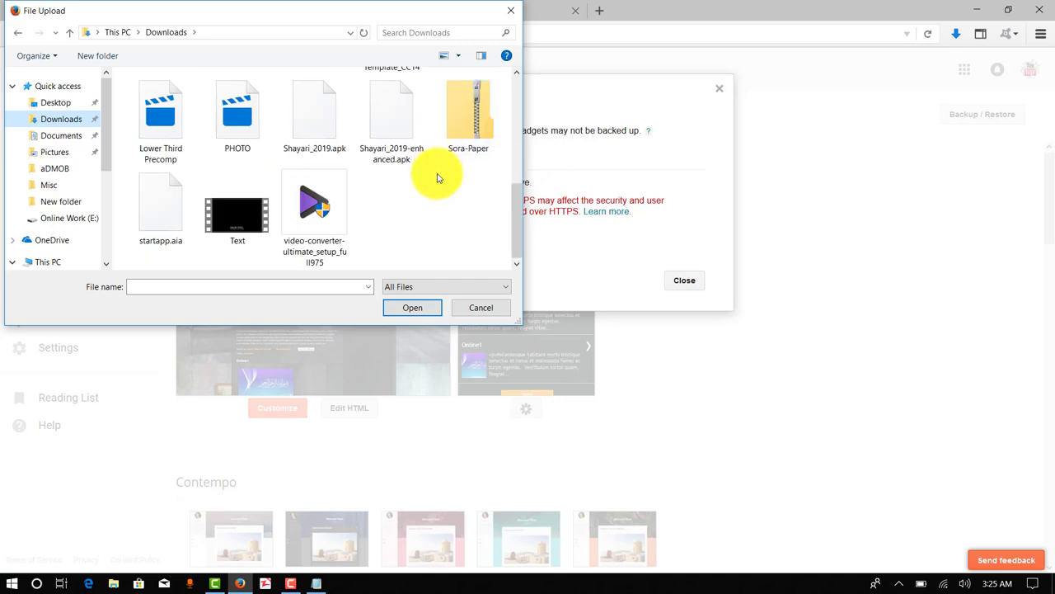
pyautogui.doubleClick(459, 140)
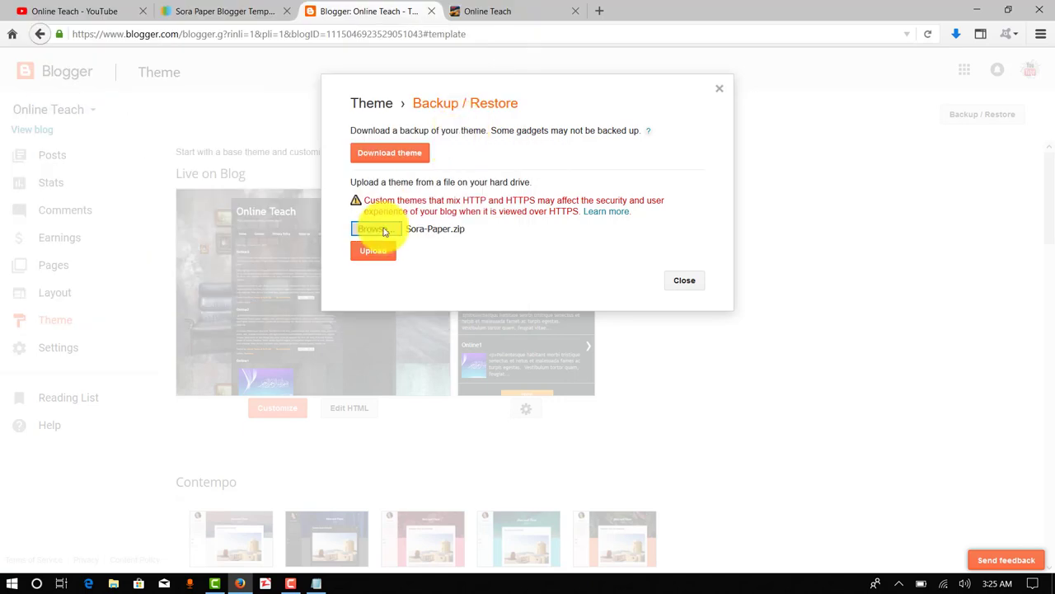
# Step: Select the Sora Paper XML document inside the Sora-Paper archive instead and try to upload it as the theme
pyautogui.click(381, 230)
pyautogui.scroll(-5, 433, 165)
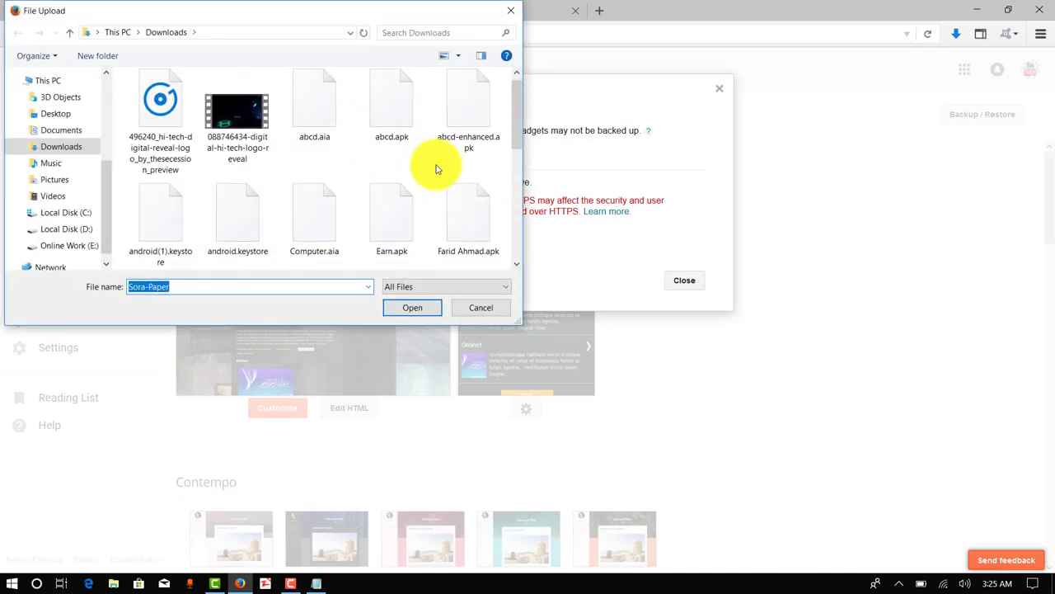
pyautogui.rightClick(439, 139)
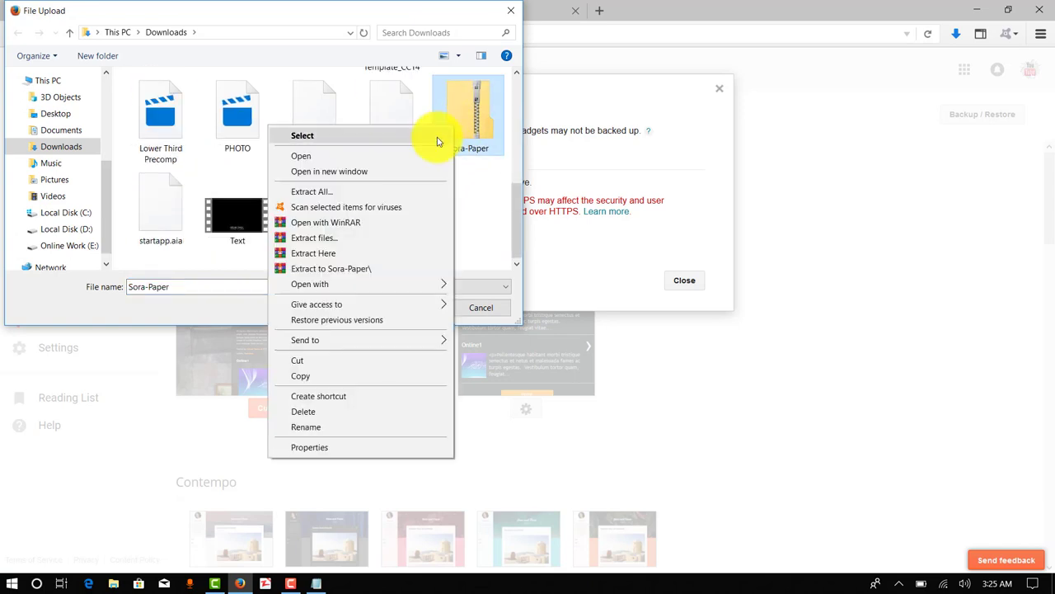
pyautogui.click(417, 156)
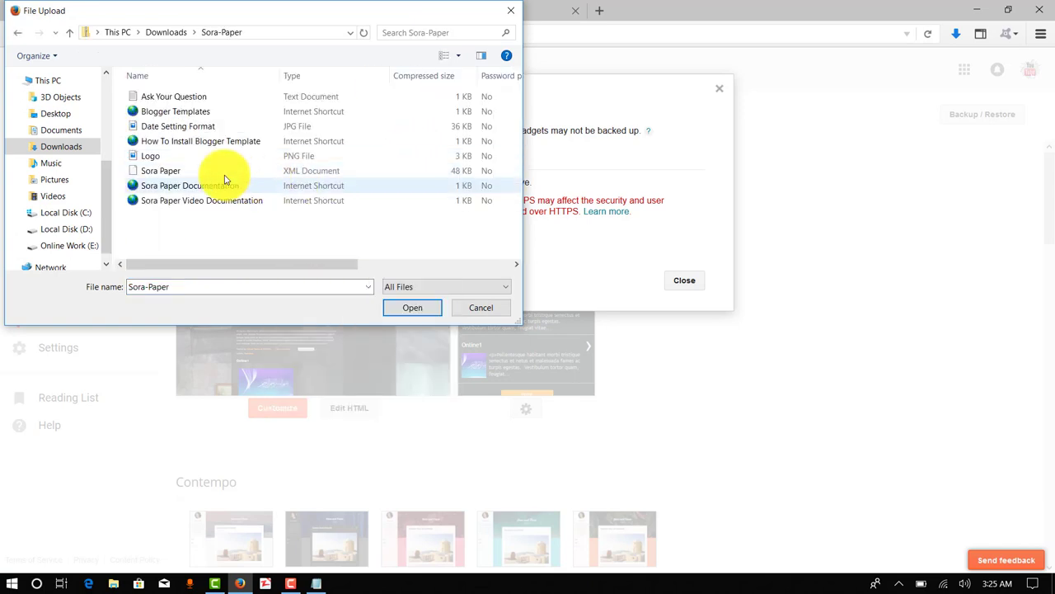
pyautogui.click(198, 174)
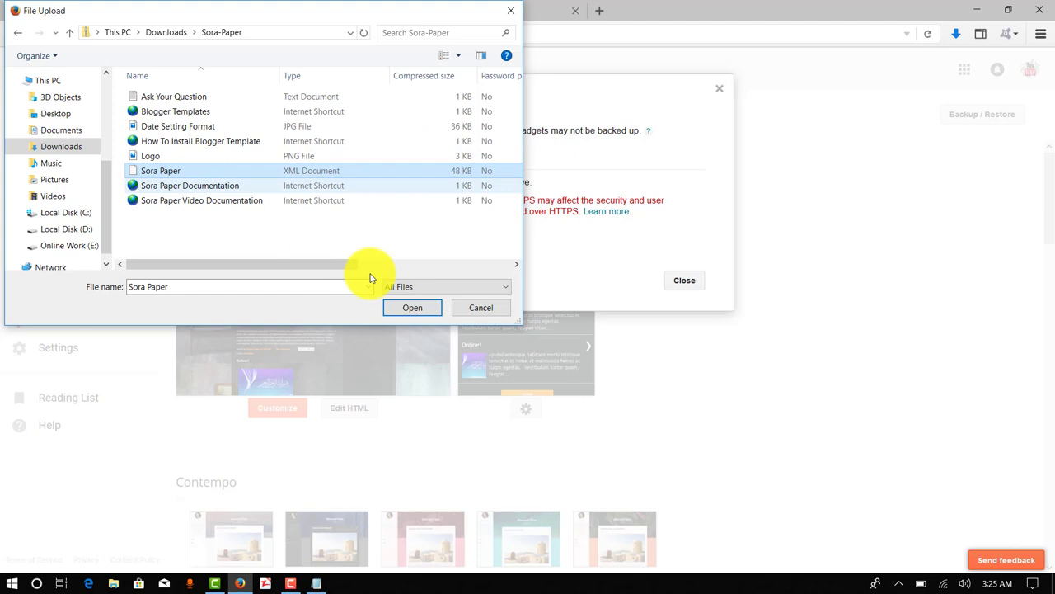
pyautogui.click(404, 306)
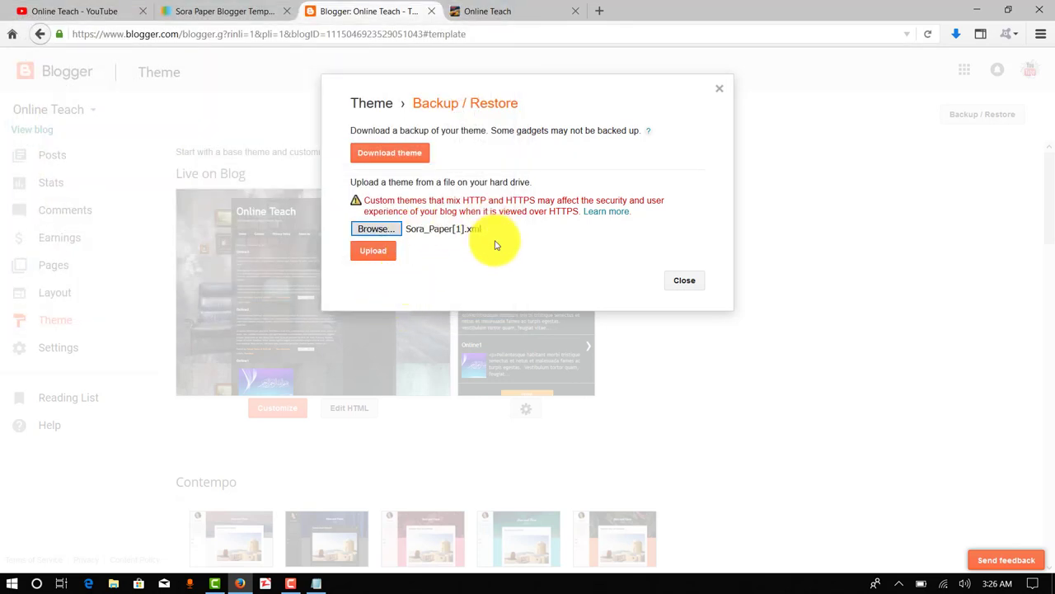
pyautogui.click(364, 256)
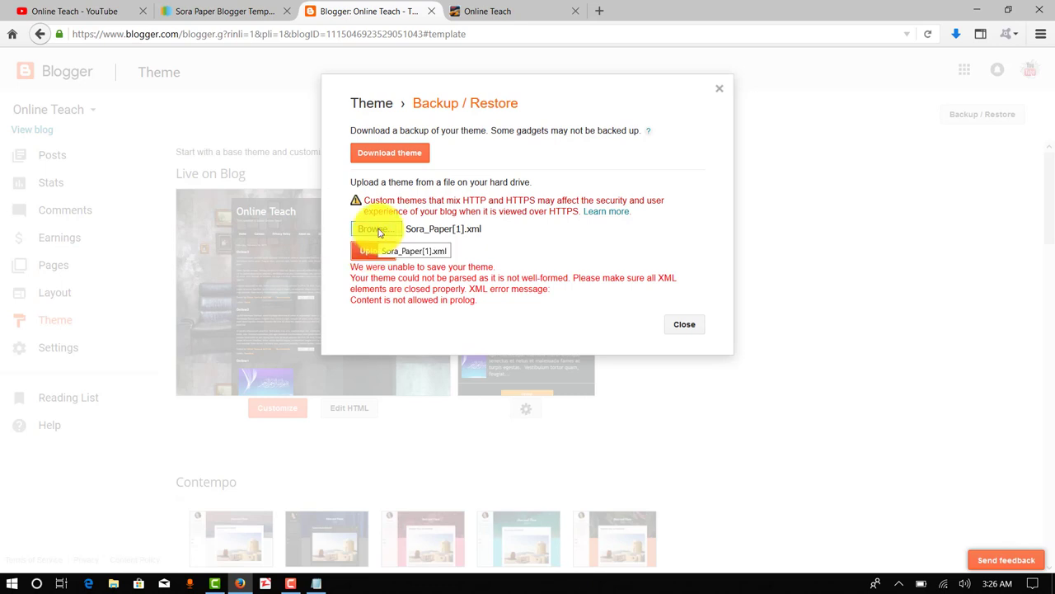
# Step: Reopen the theme file picker and open the Sora-Paper archive in the Downloads folder
pyautogui.click(375, 231)
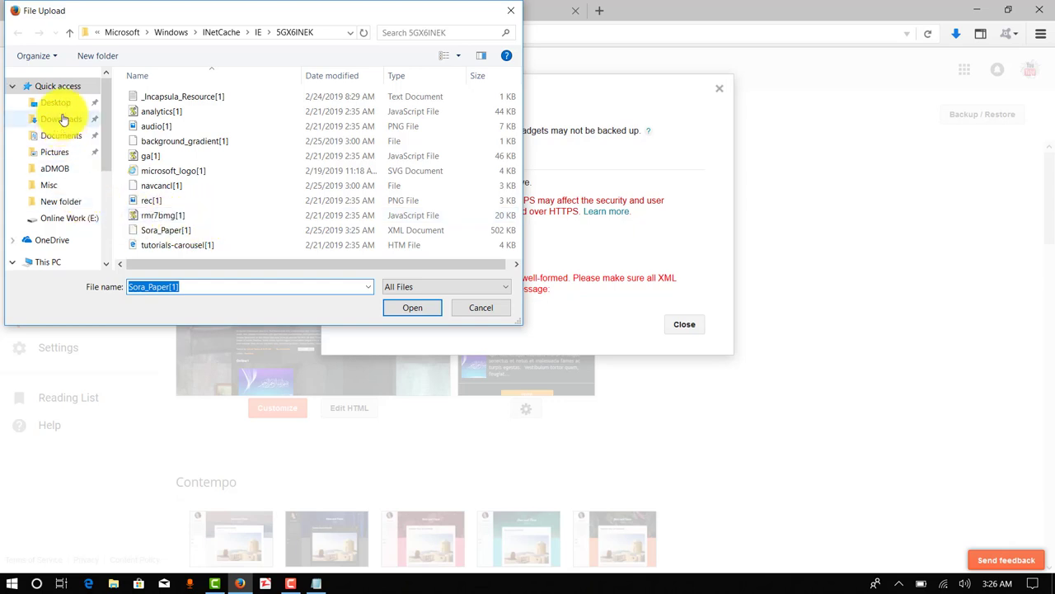
pyautogui.click(62, 120)
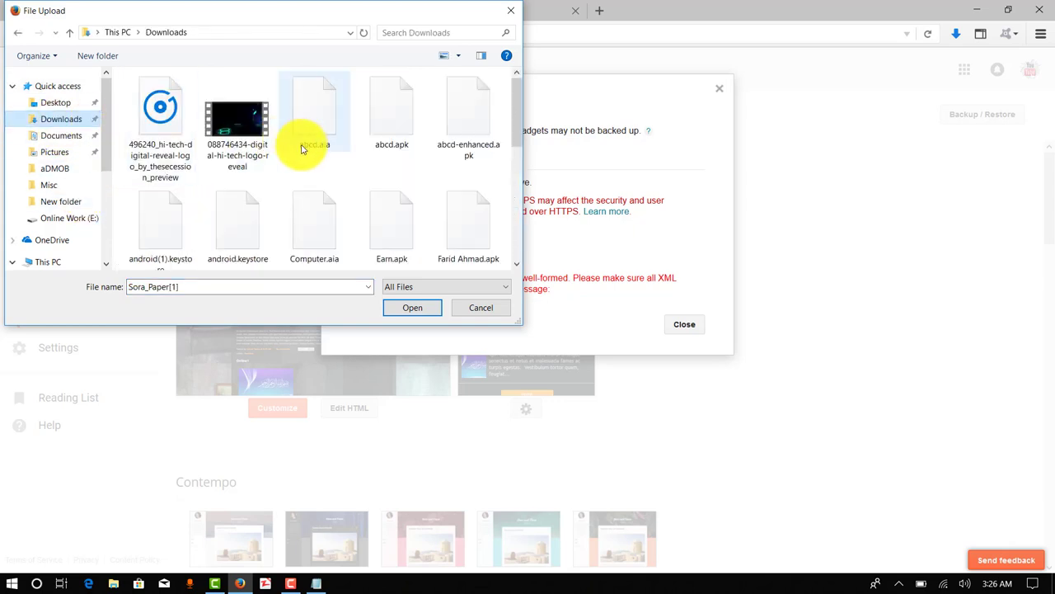
pyautogui.scroll(-5, 418, 165)
pyautogui.click(461, 130)
pyautogui.rightClick(460, 131)
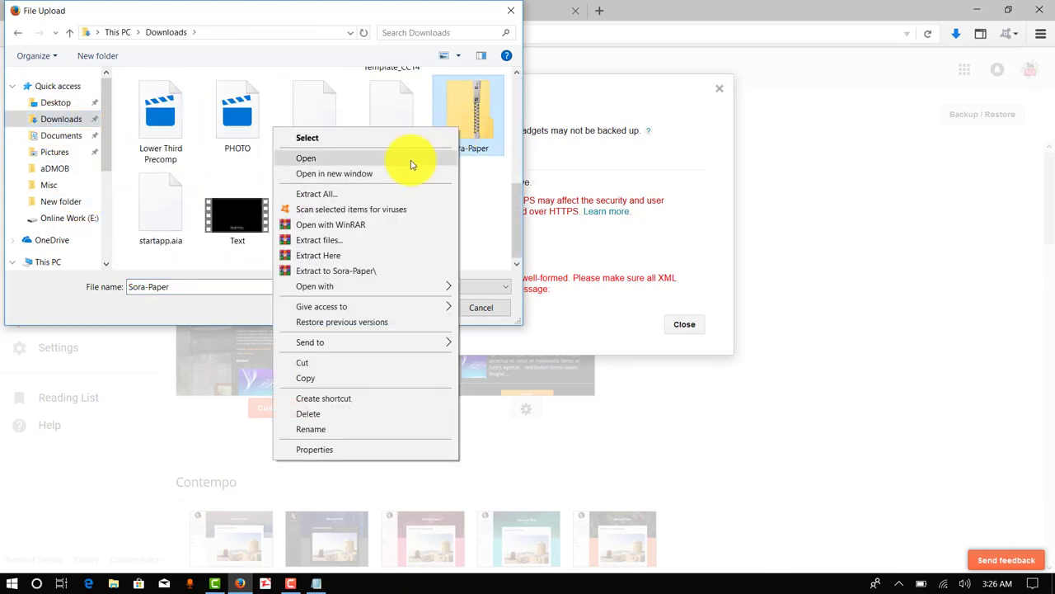
pyautogui.click(407, 158)
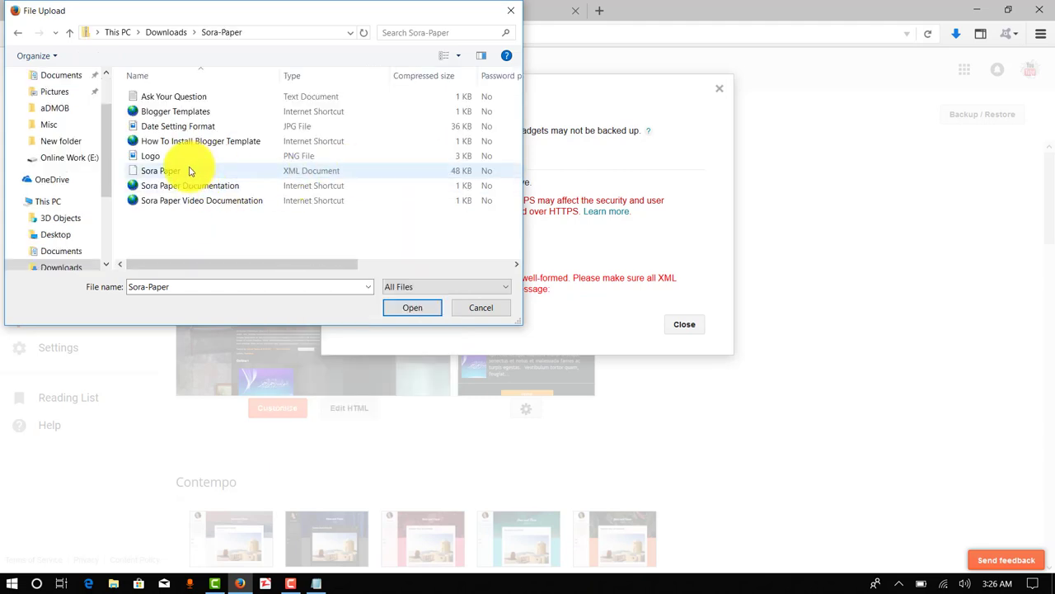
# Step: Bring up the file actions for the Sora Paper XML document inside the archive
pyautogui.rightClick(188, 171)
pyautogui.rightClick(200, 177)
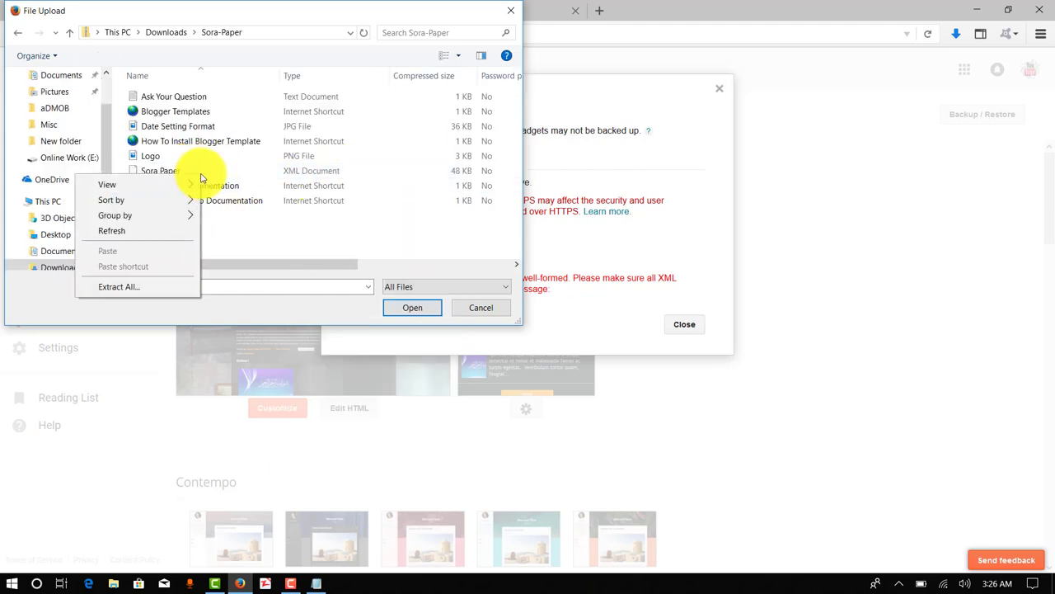
pyautogui.rightClick(157, 170)
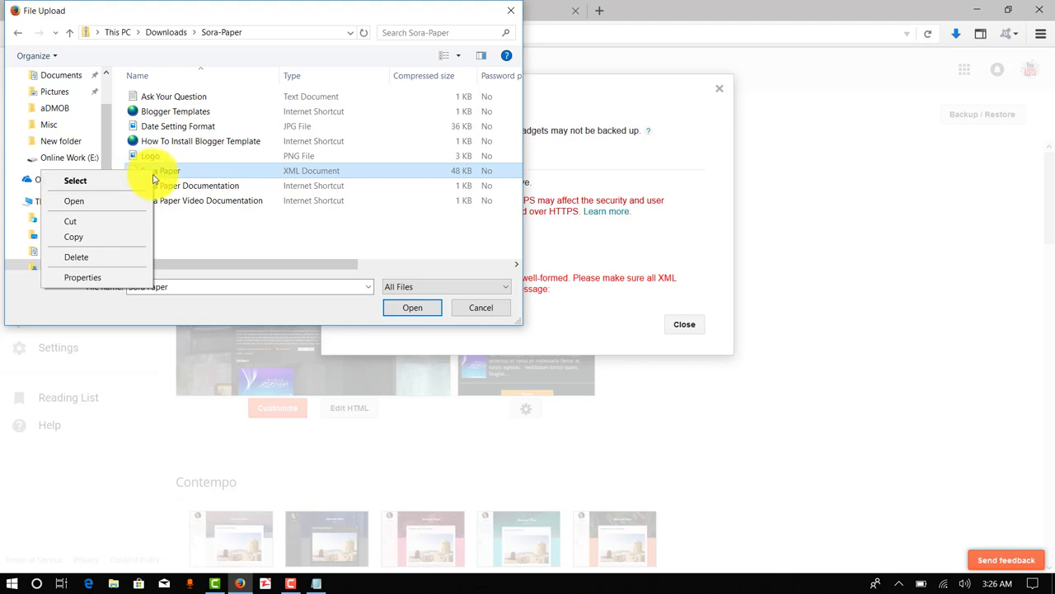
pyautogui.click(212, 202)
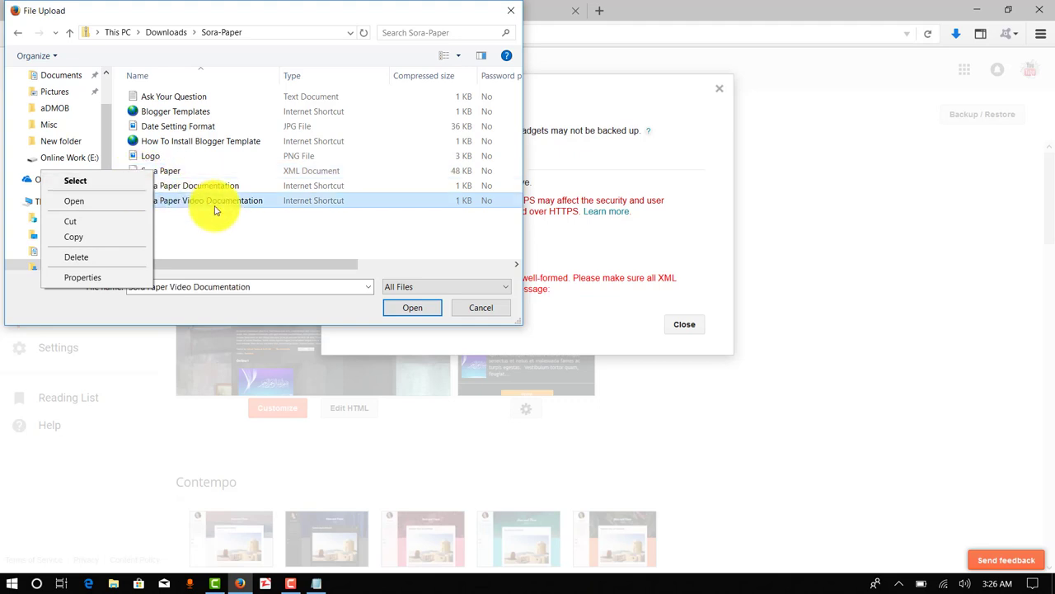
pyautogui.rightClick(153, 176)
pyautogui.click(178, 233)
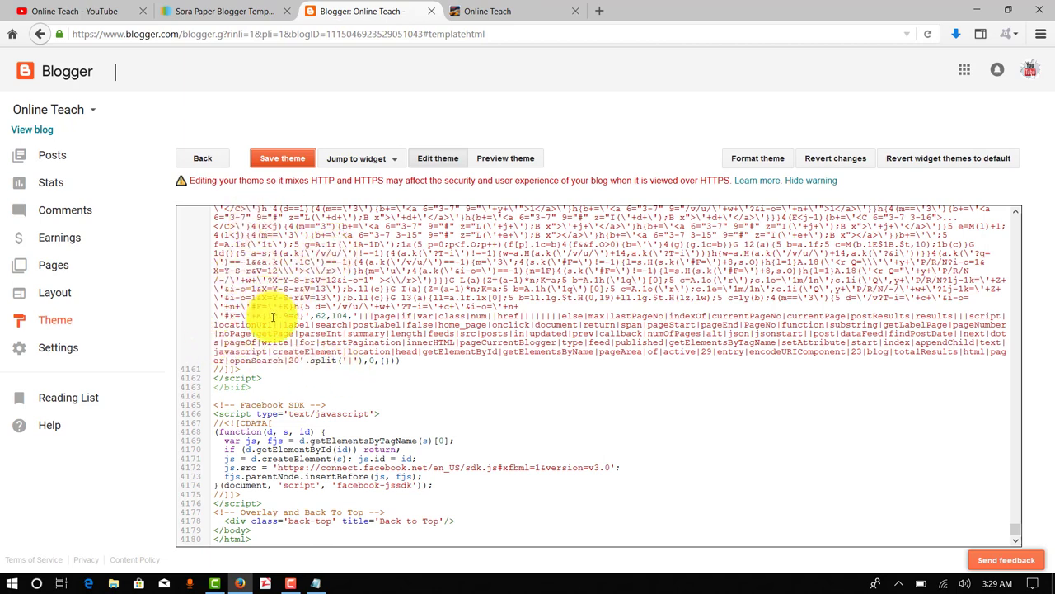
# Step: Check the Sora Paper code in Notepad, return to Blogger's HTML editor and save the theme with the pasted code
pyautogui.click(317, 583)
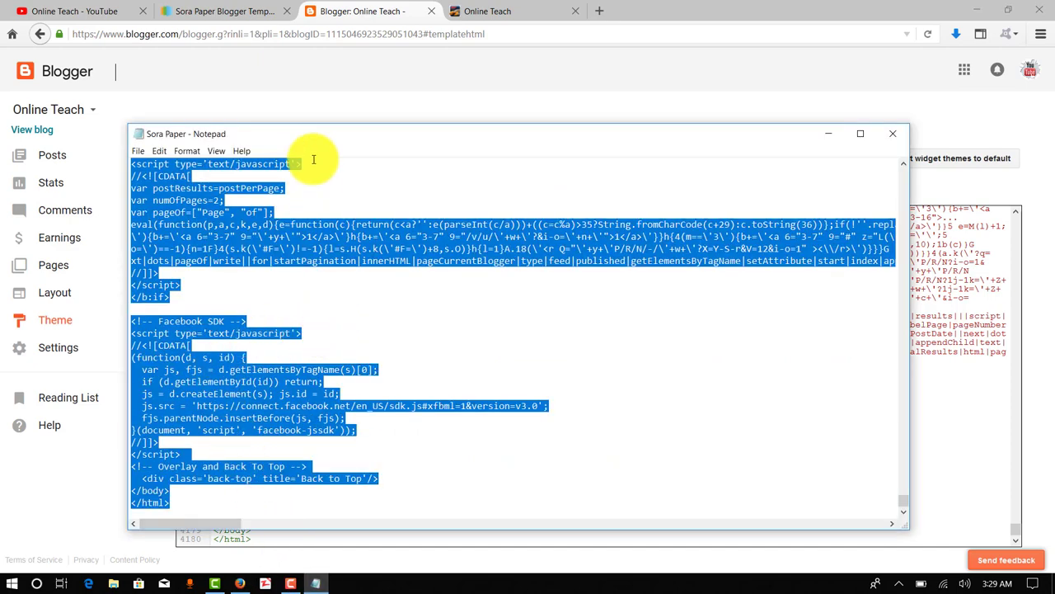
pyautogui.click(342, 15)
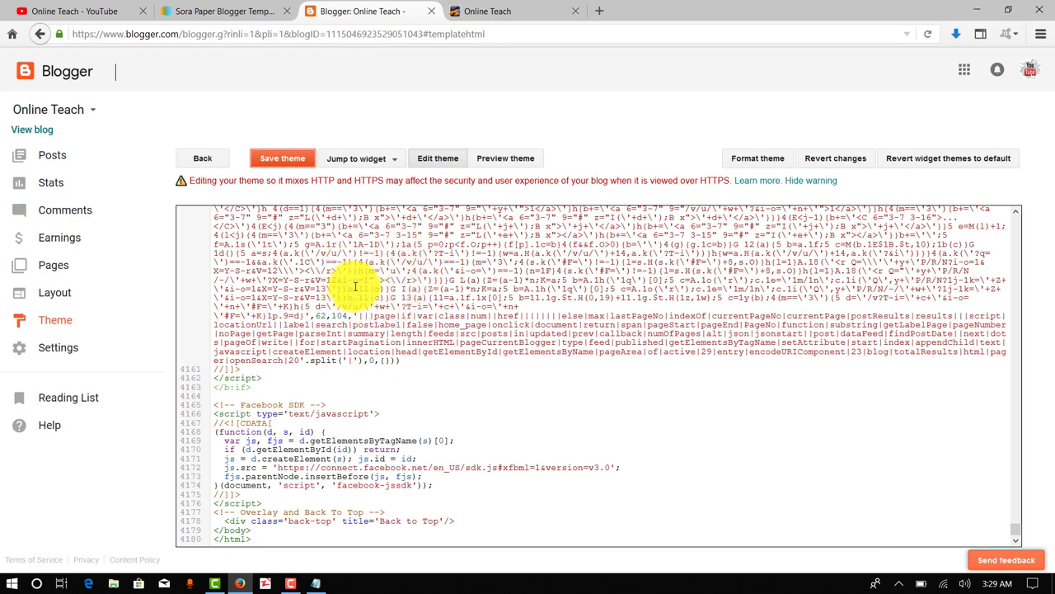
pyautogui.click(279, 160)
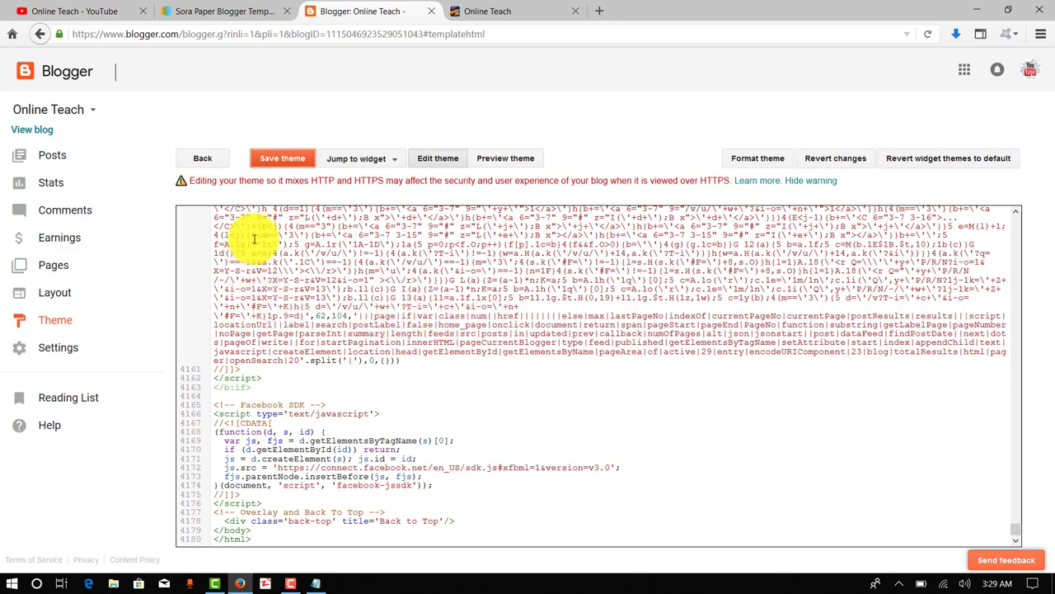
# Step: Open the live blog and examine the Sora Paper theme's navigation menus, posts, sidebar and footer
pyautogui.click(503, 12)
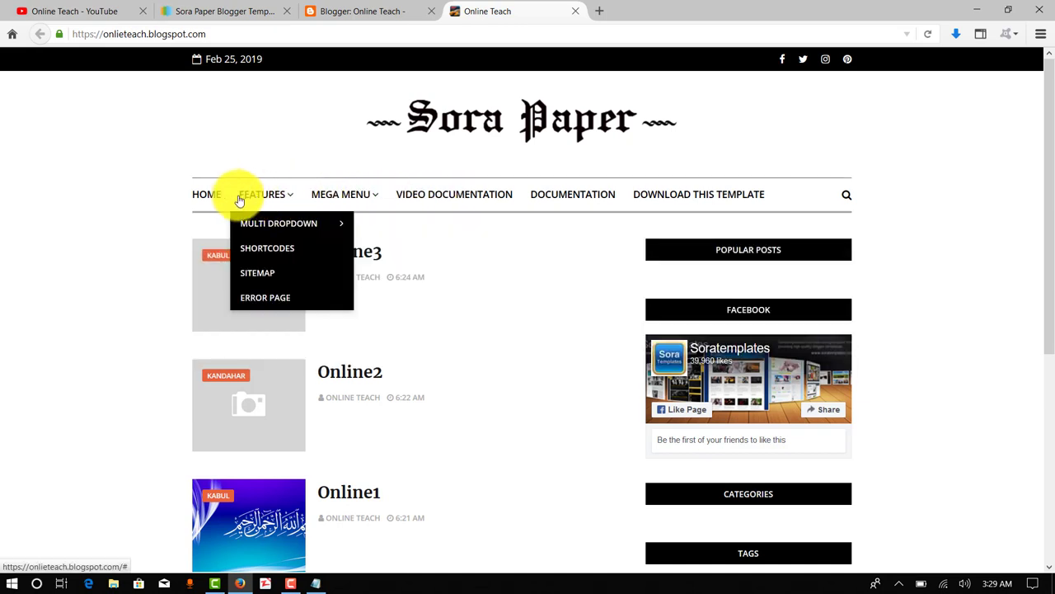
pyautogui.moveTo(248, 198)
pyautogui.moveTo(346, 197)
pyautogui.scroll(-4, 415, 246)
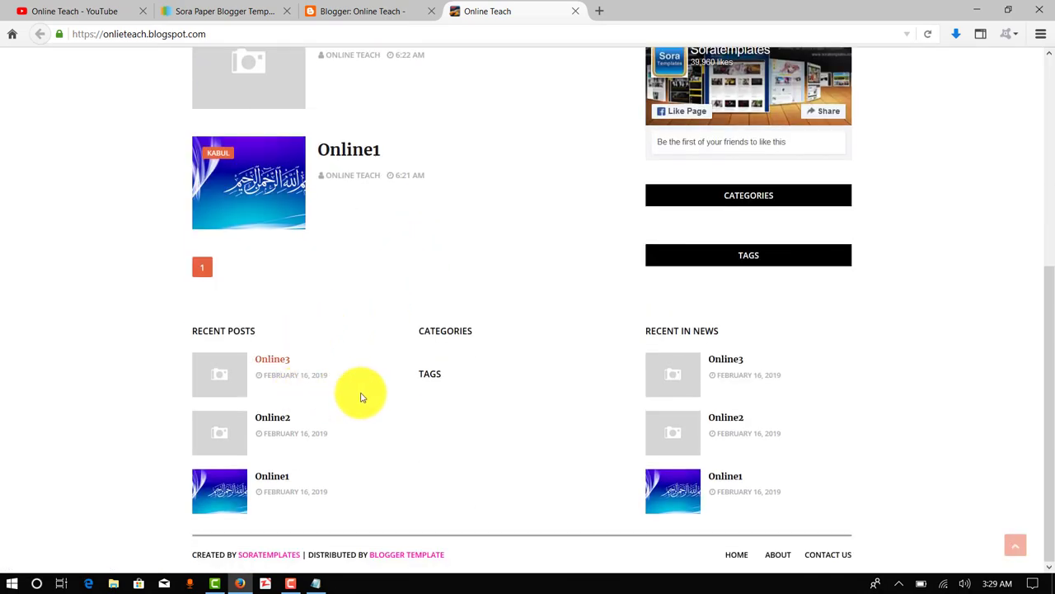
pyautogui.scroll(1, 452, 376)
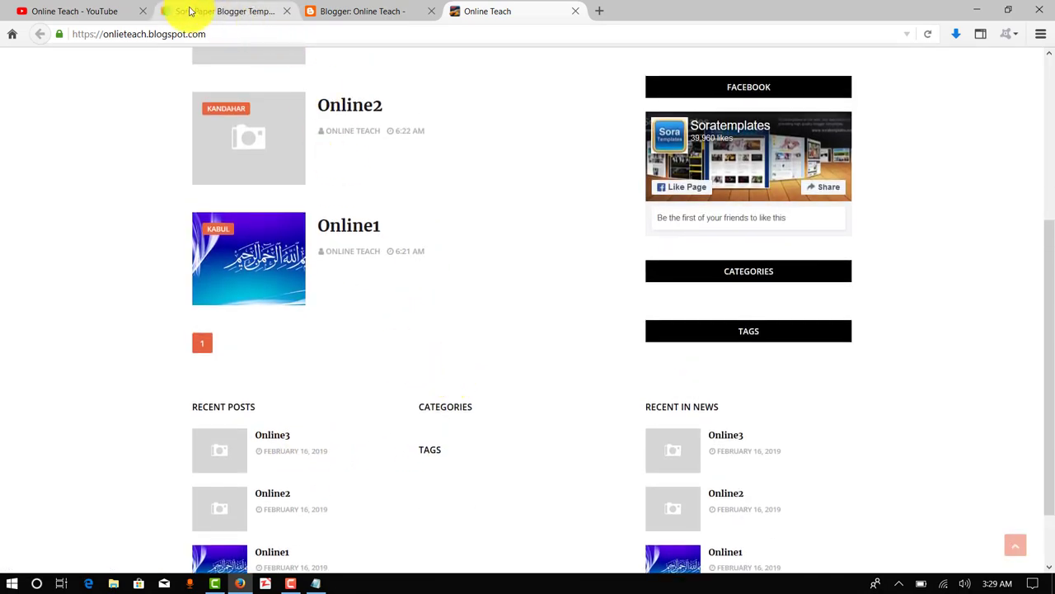
# Step: Switch to gooyaabitemplates.com and browse the home gallery and the Free Blogger Templates listing through to page 2
pyautogui.click(190, 12)
pyautogui.scroll(3, 410, 191)
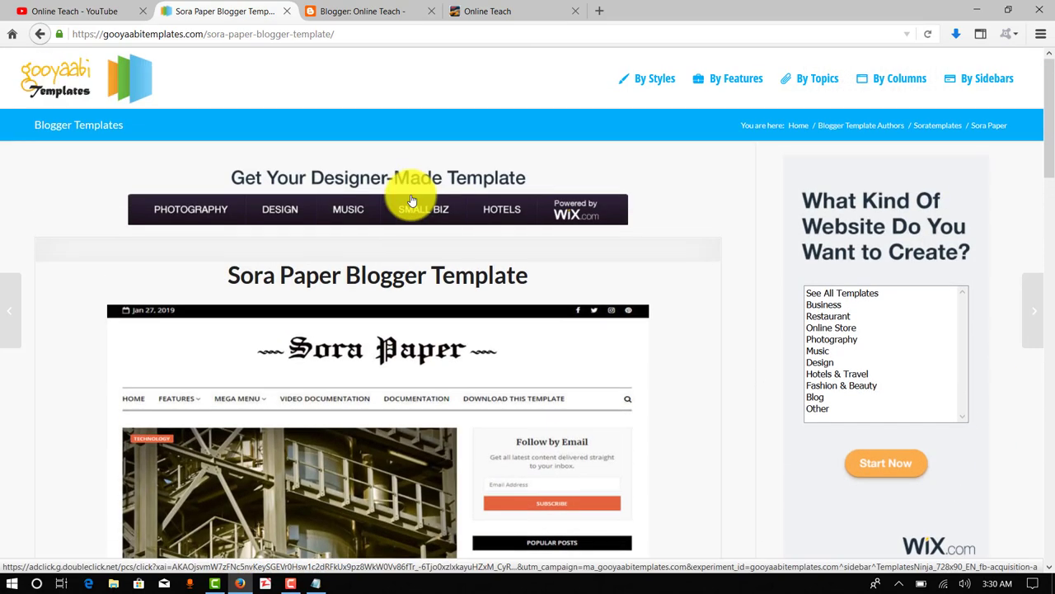
pyautogui.scroll(-2, 412, 196)
pyautogui.scroll(-2, 410, 198)
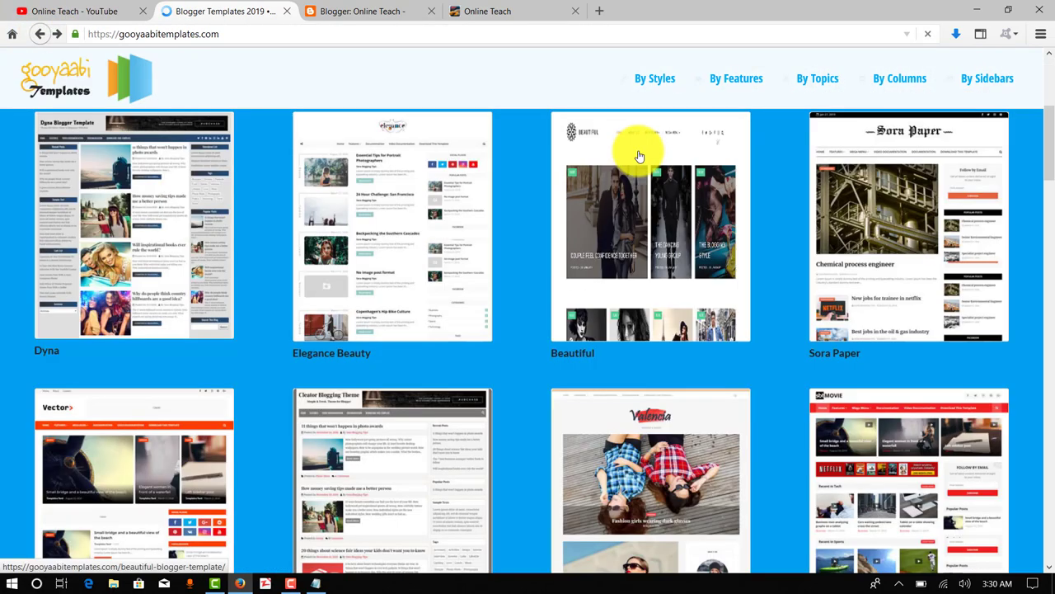
pyautogui.scroll(4, 652, 165)
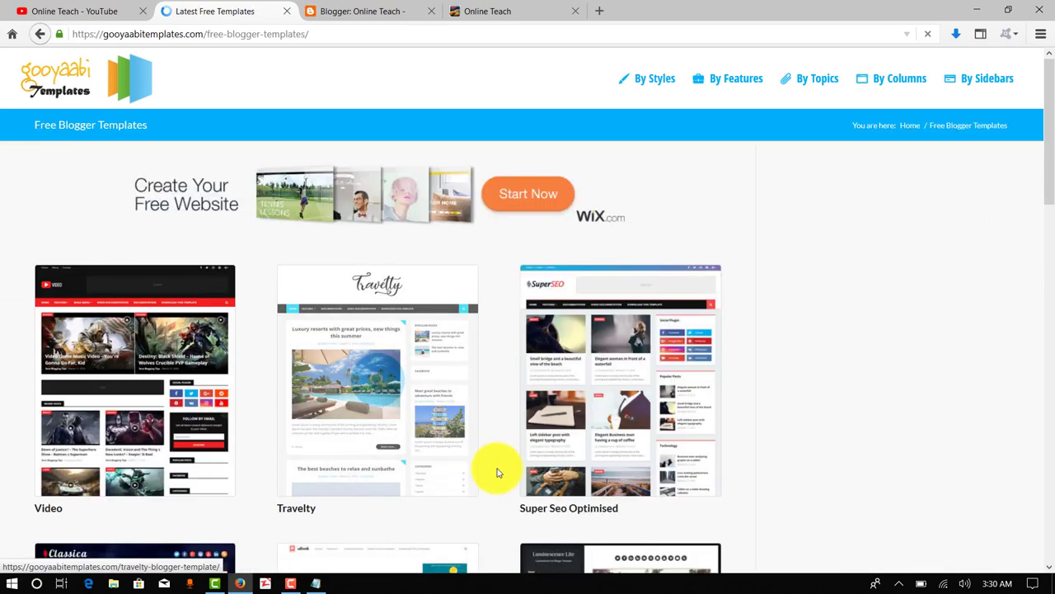
pyautogui.scroll(-3, 546, 453)
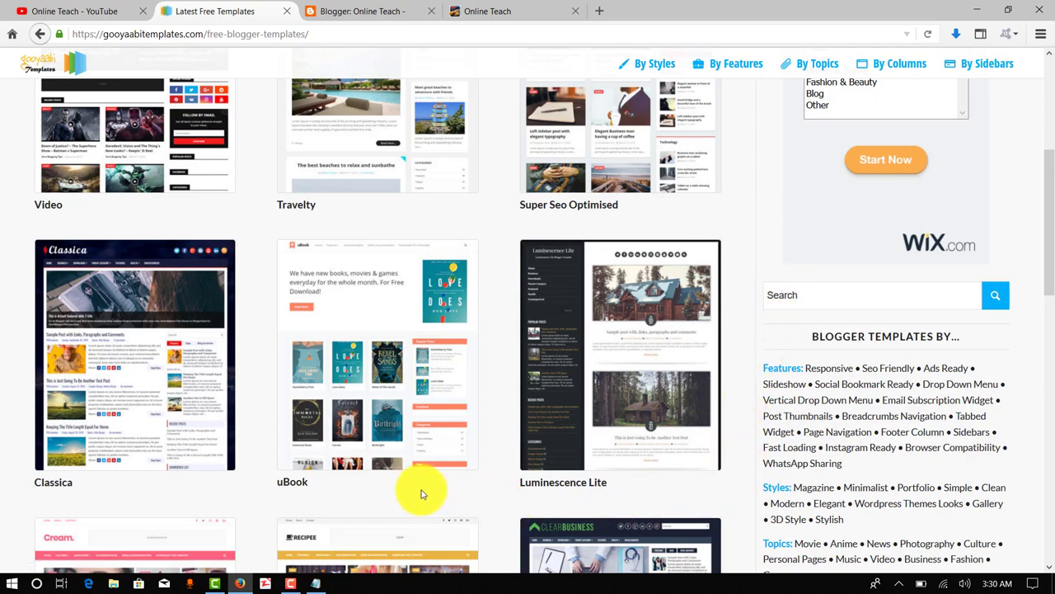
pyautogui.scroll(-2, 289, 513)
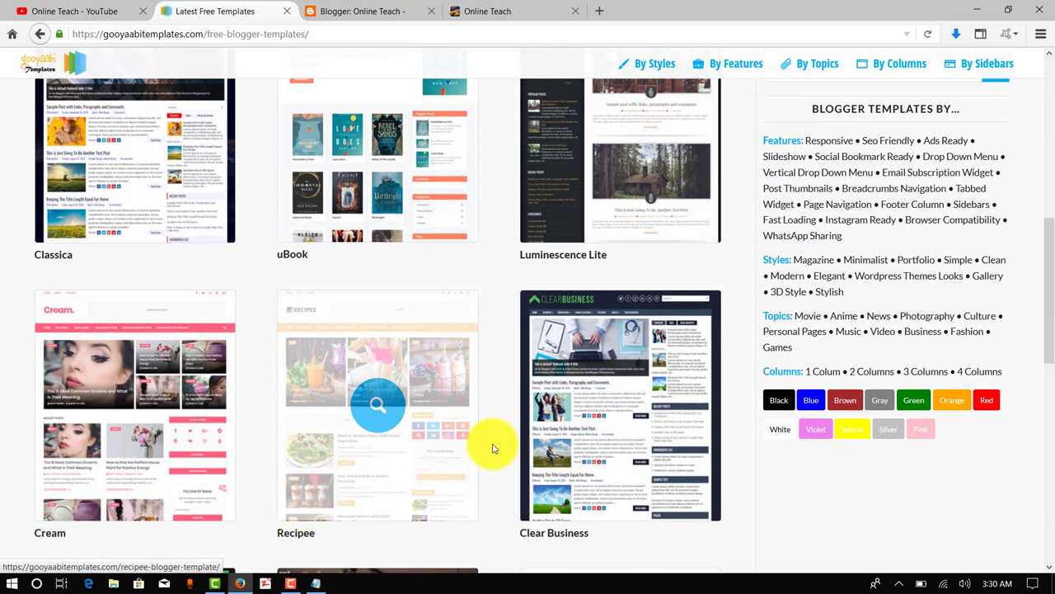
pyautogui.scroll(-4, 506, 445)
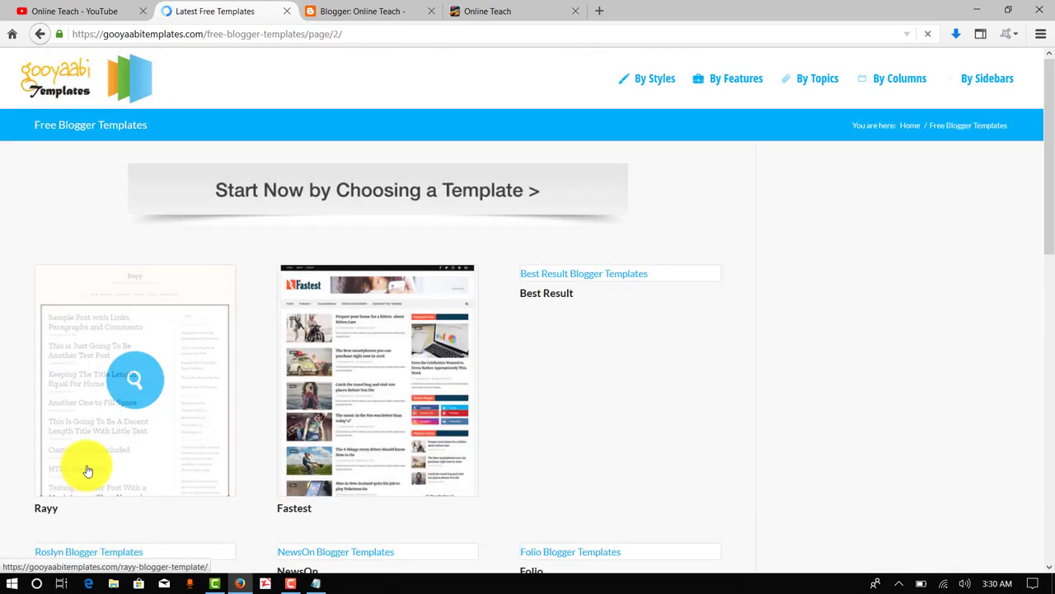
# Step: Look through the template thumbnails on page 2 of the Free Blogger Templates listing, from Rayy down to NewsPlus
pyautogui.scroll(-3, 540, 354)
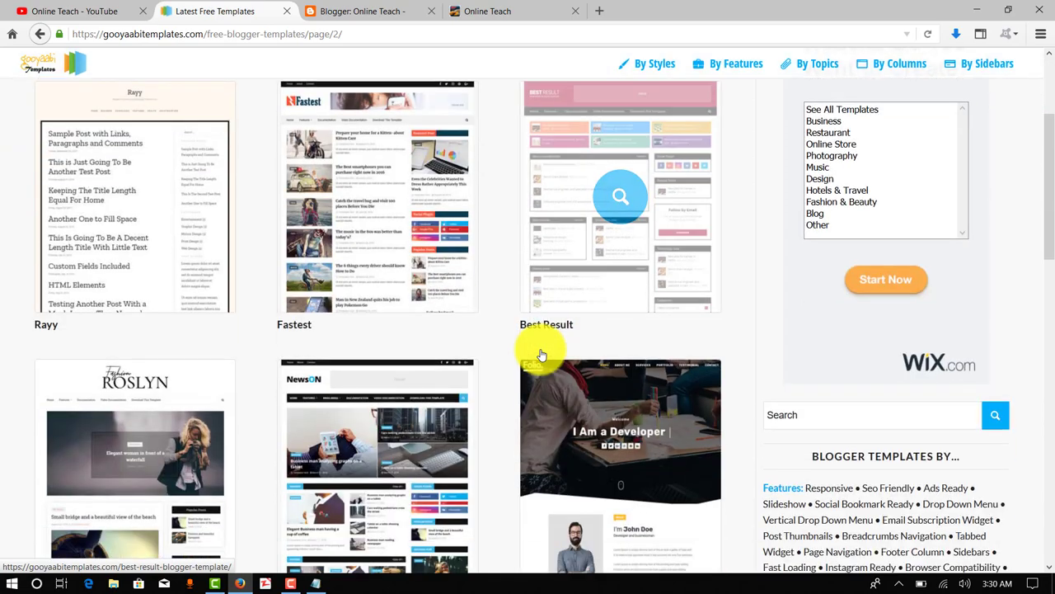
pyautogui.scroll(-5, 488, 484)
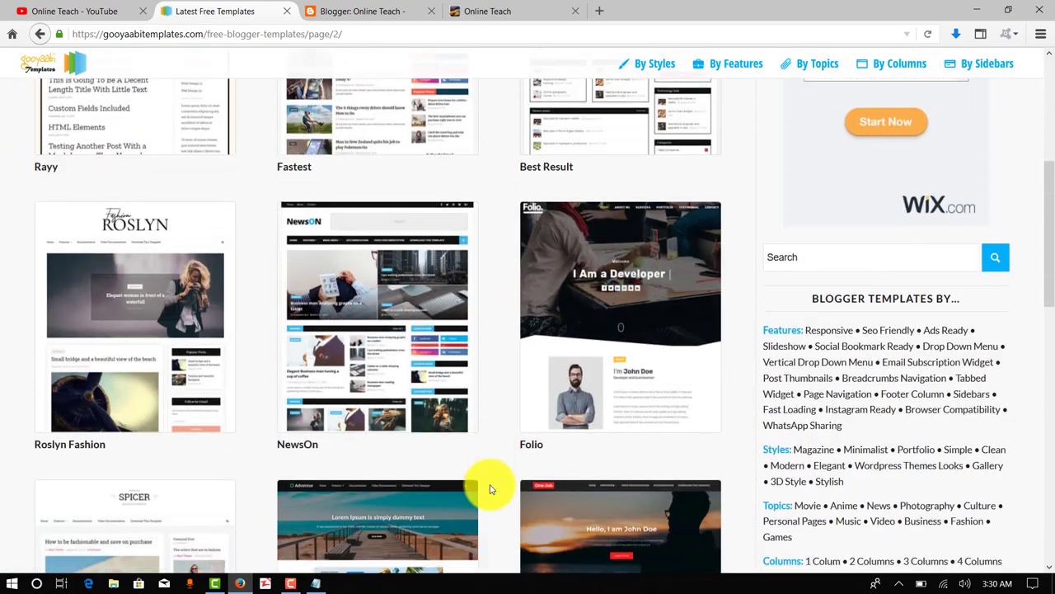
pyautogui.scroll(1, 482, 482)
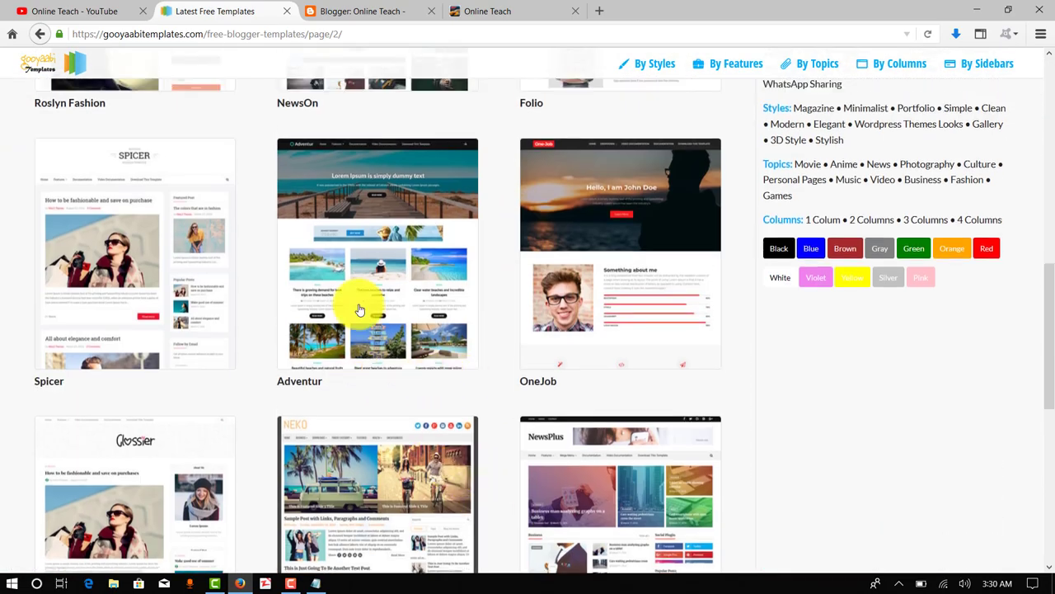
# Step: Switch to the live blog and review the Sora Paper header, post list, sidebar and footer
pyautogui.click(478, 12)
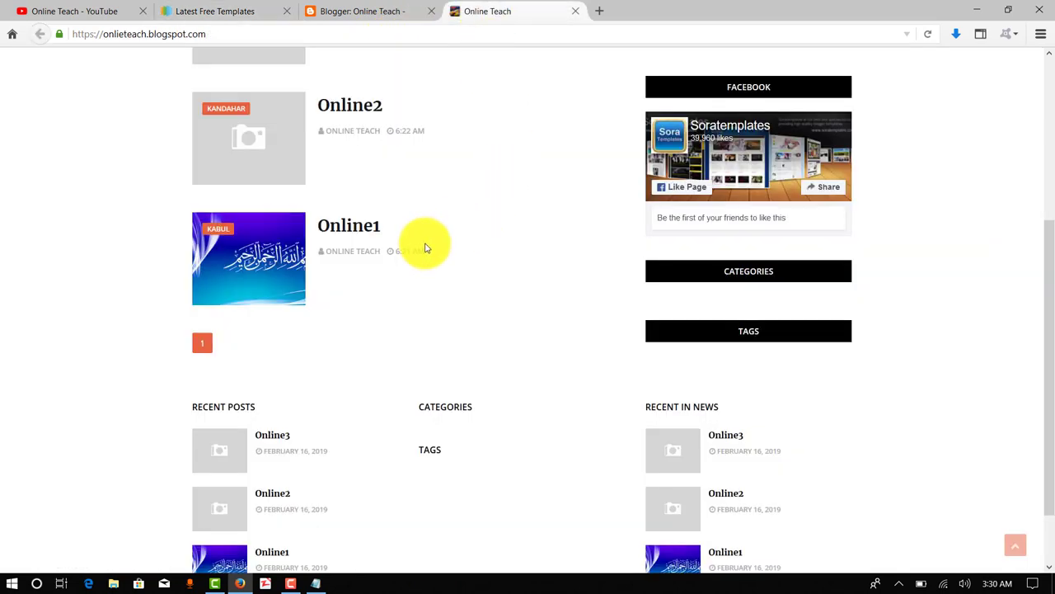
pyautogui.scroll(3, 424, 247)
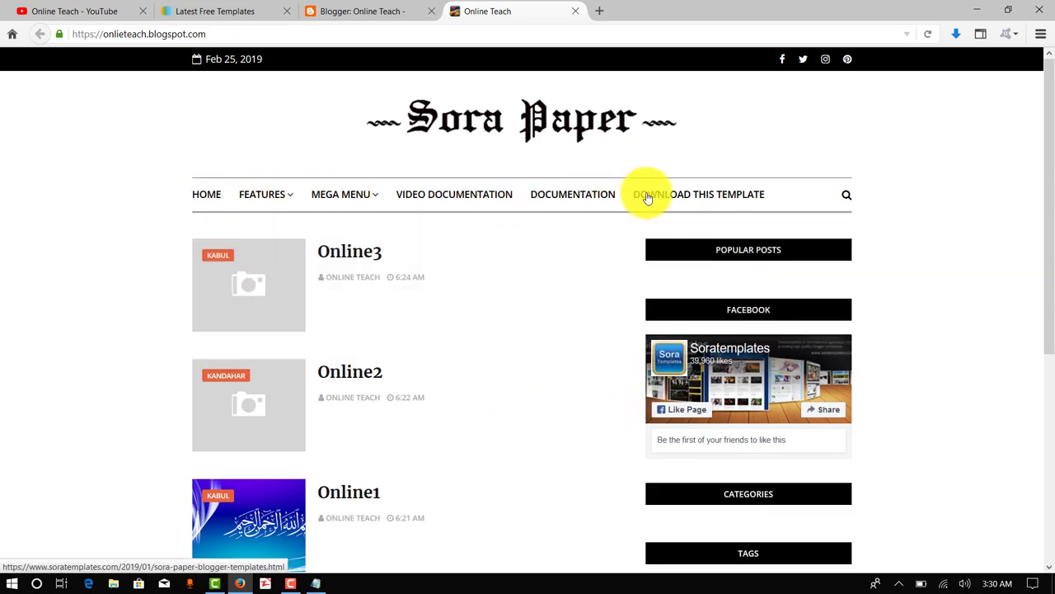
pyautogui.scroll(-3, 382, 425)
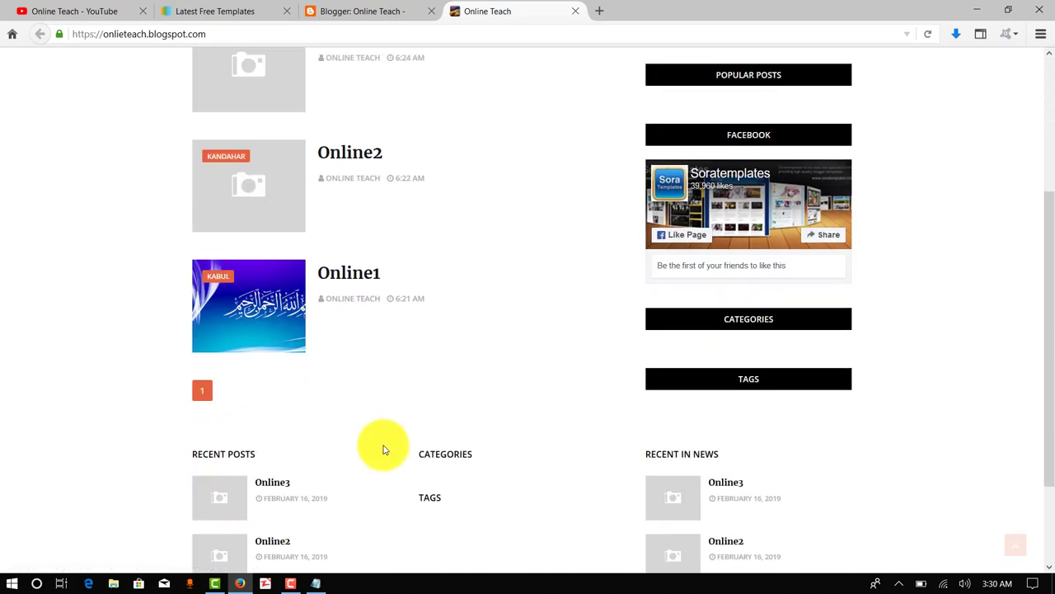
pyautogui.scroll(-2, 448, 464)
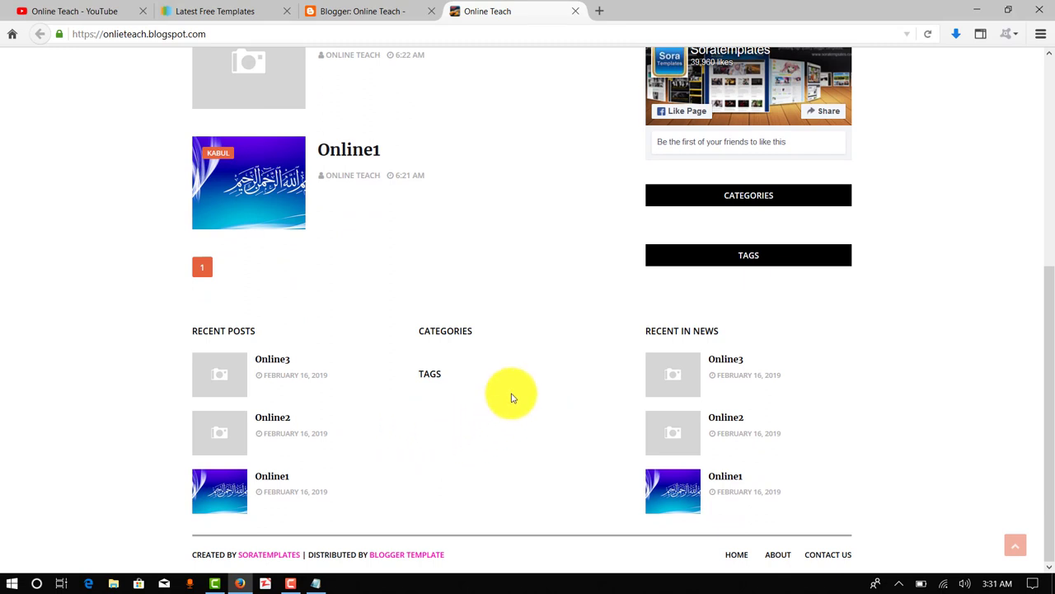
pyautogui.scroll(4, 511, 394)
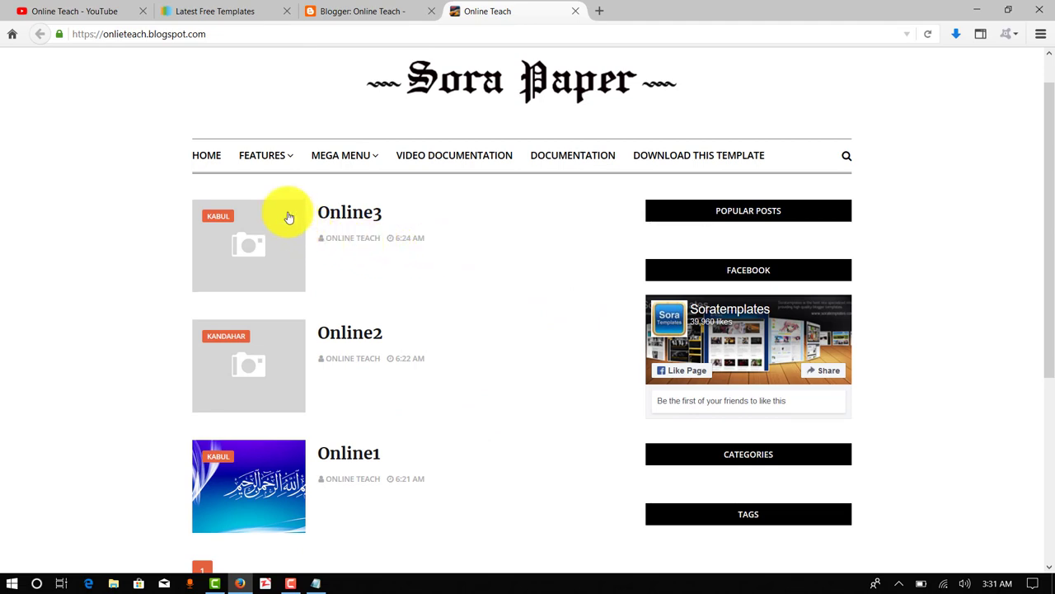
# Step: Return to gooyaabitemplates.com and browse the remaining templates on page 2 and those on page 3 of the listing
pyautogui.click(263, 13)
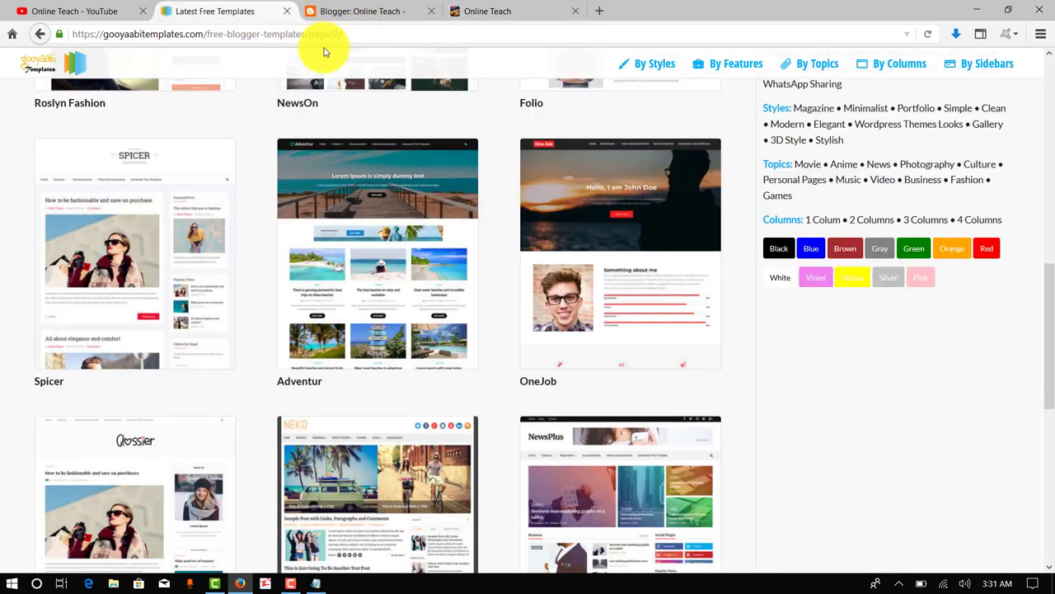
pyautogui.scroll(-2, 603, 367)
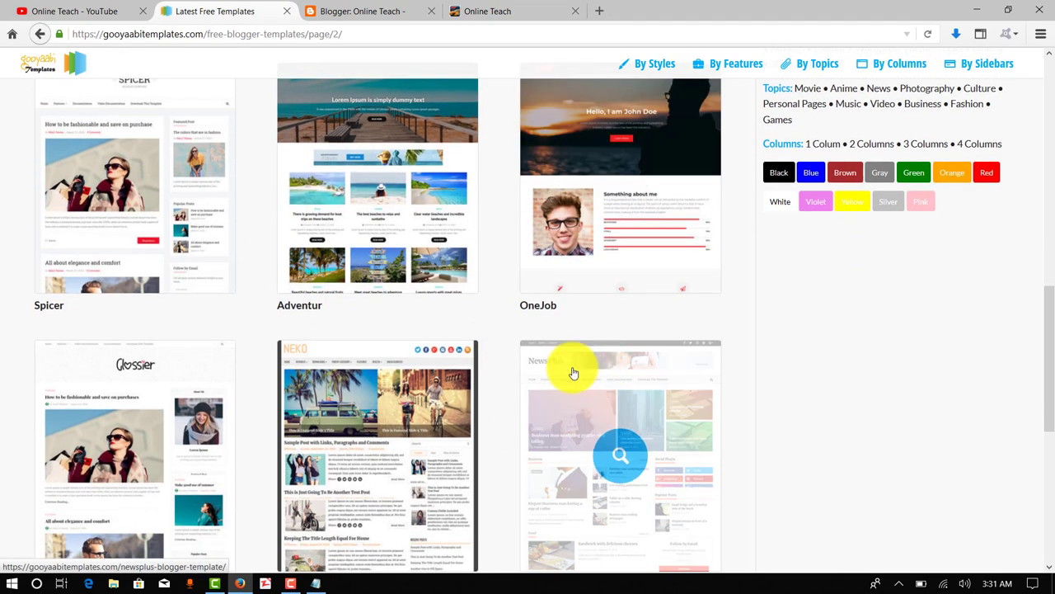
pyautogui.scroll(-4, 495, 367)
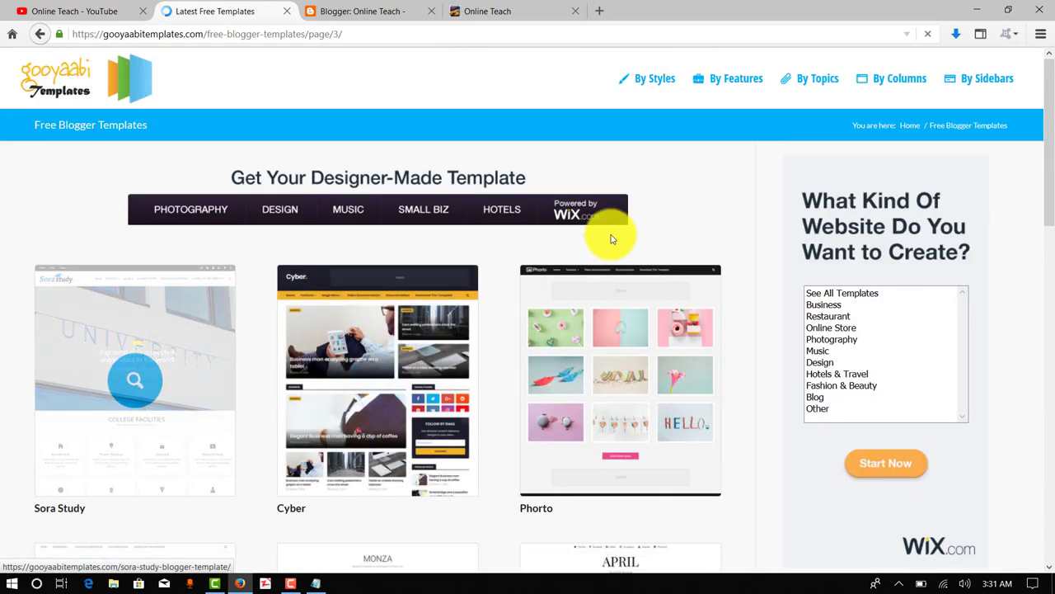
pyautogui.scroll(-3, 731, 235)
pyautogui.scroll(-1, 731, 244)
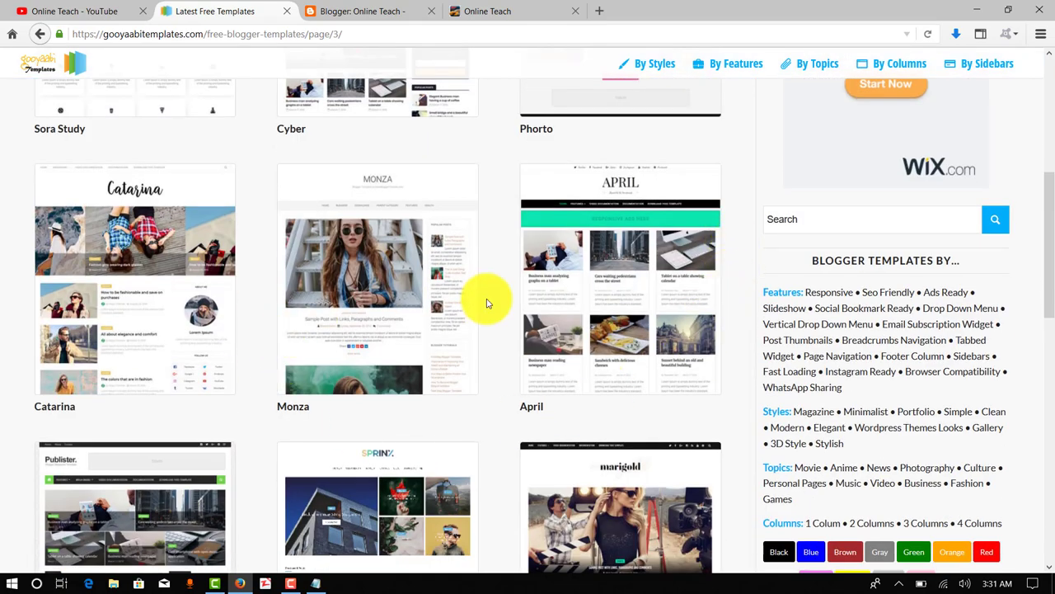
pyautogui.scroll(-3, 488, 312)
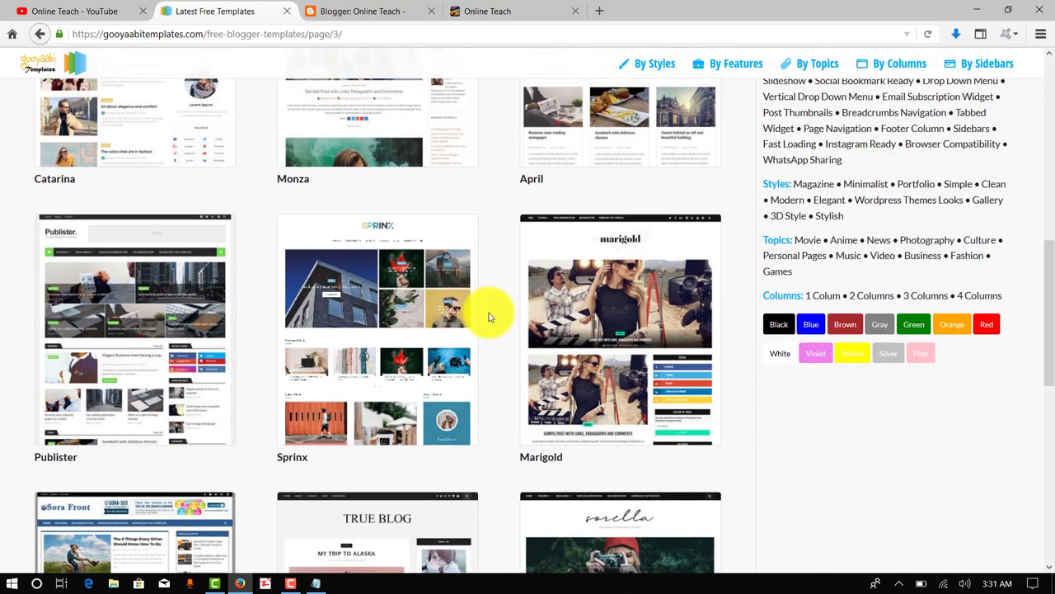
pyautogui.scroll(-3, 494, 312)
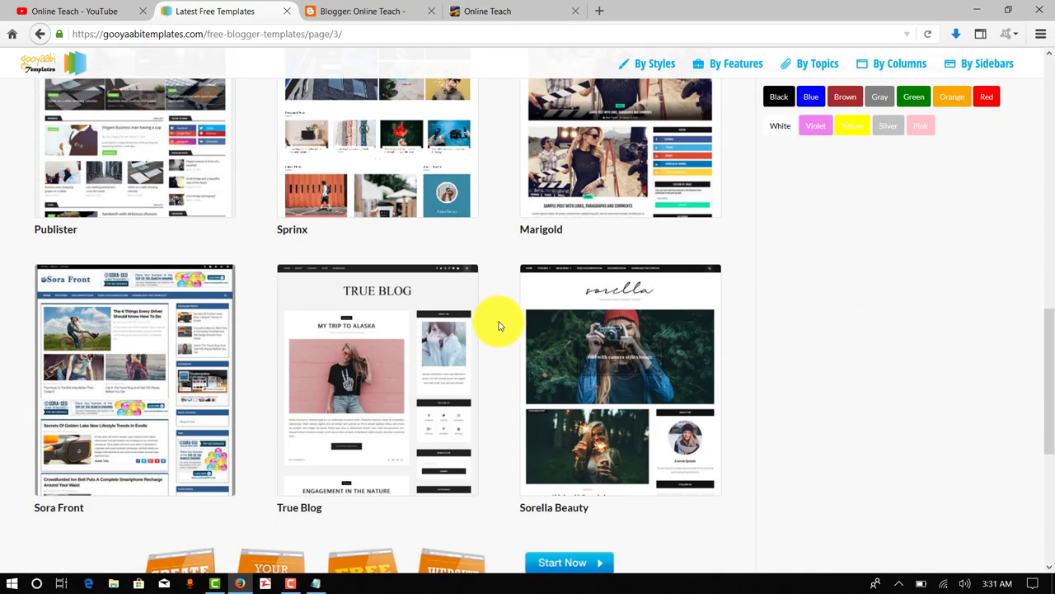
pyautogui.scroll(-2, 499, 328)
pyautogui.scroll(2, 500, 330)
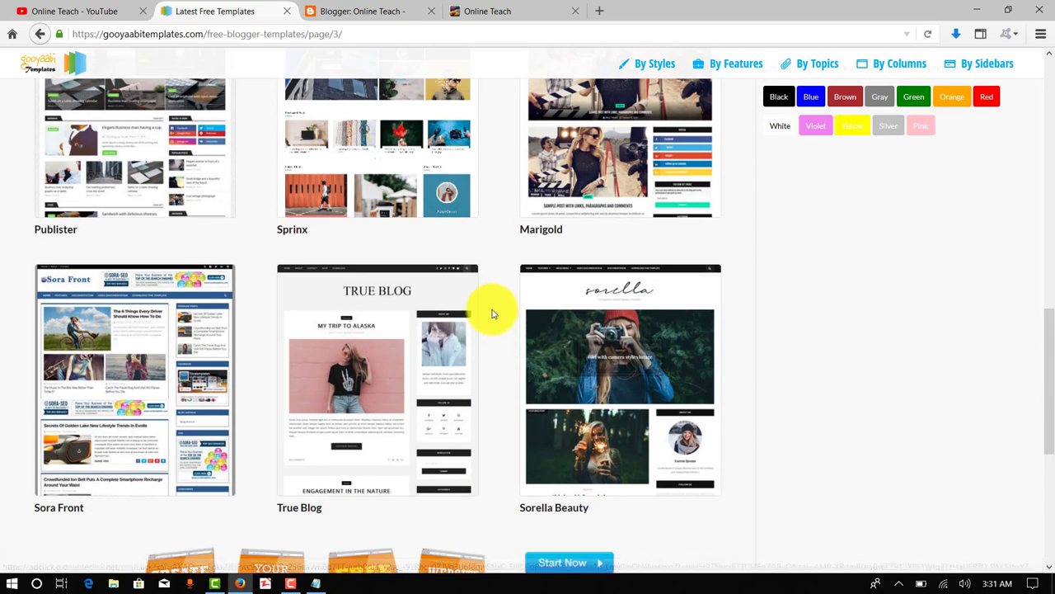
pyautogui.scroll(3, 494, 313)
# Step: Go back to the live blog and examine its posts, sidebar gadgets, Recent Posts and Recent in News sections
pyautogui.click(483, 12)
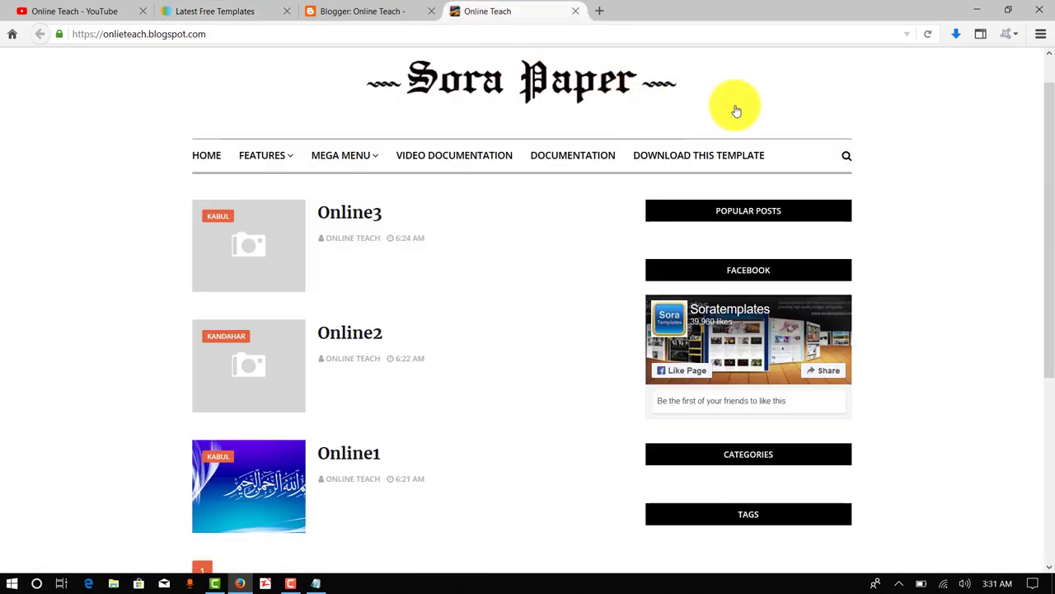
pyautogui.scroll(-4, 808, 412)
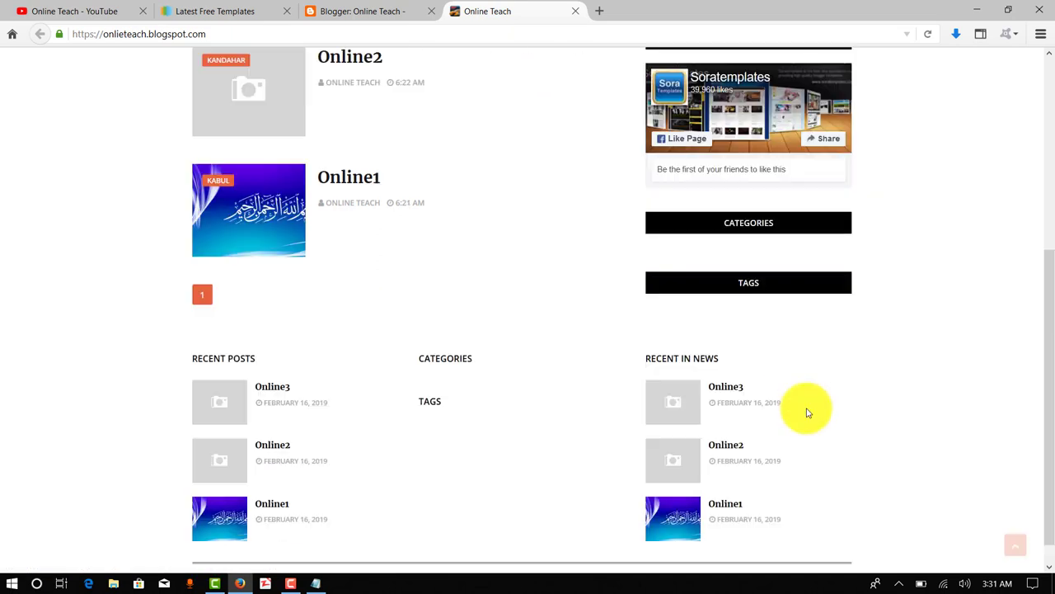
pyautogui.scroll(-1, 809, 412)
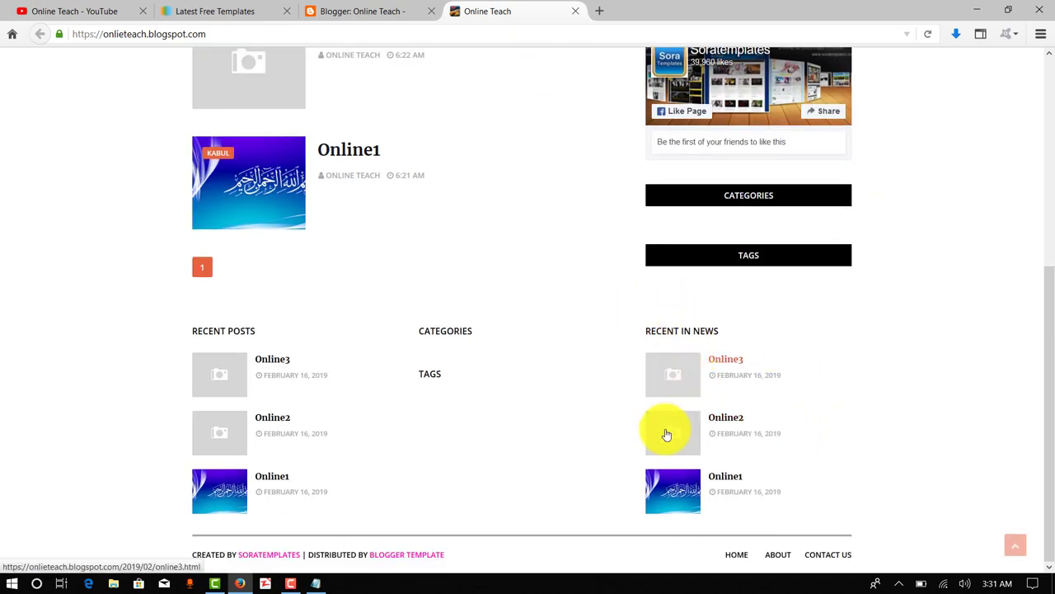
pyautogui.scroll(5, 456, 187)
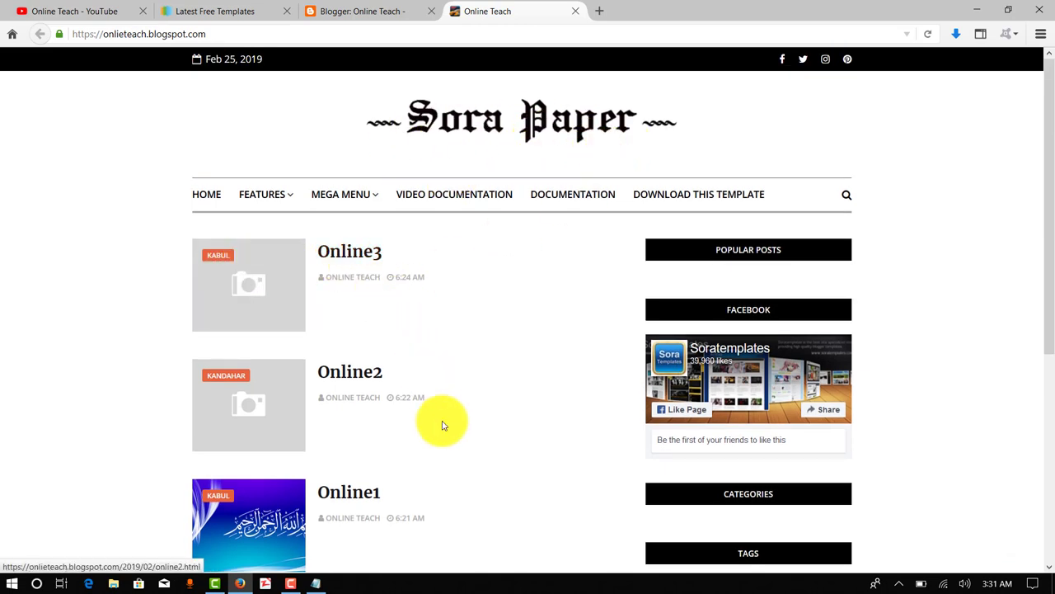
pyautogui.scroll(-3, 442, 421)
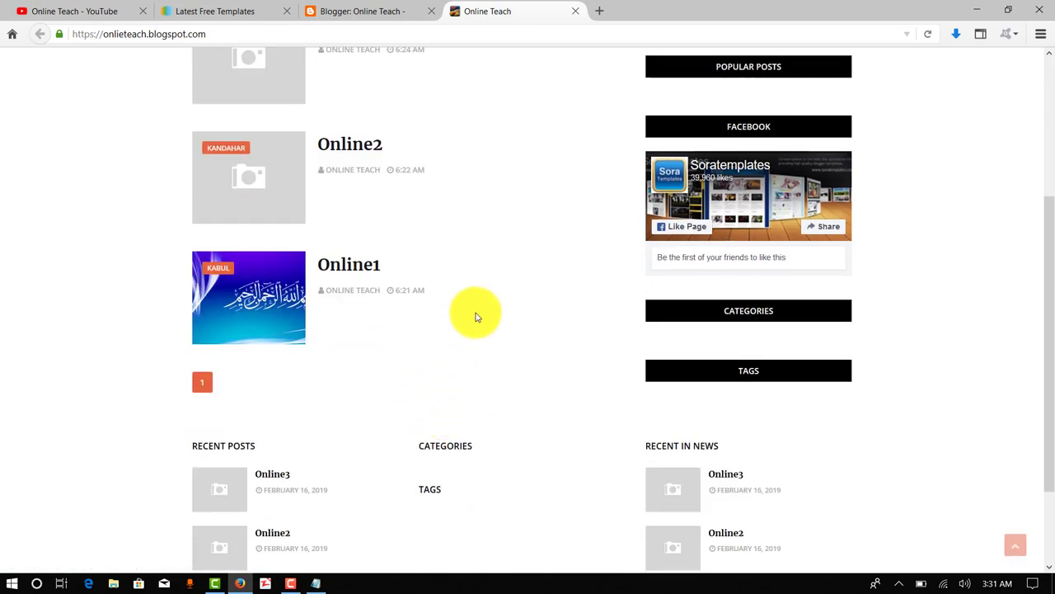
pyautogui.scroll(3, 459, 312)
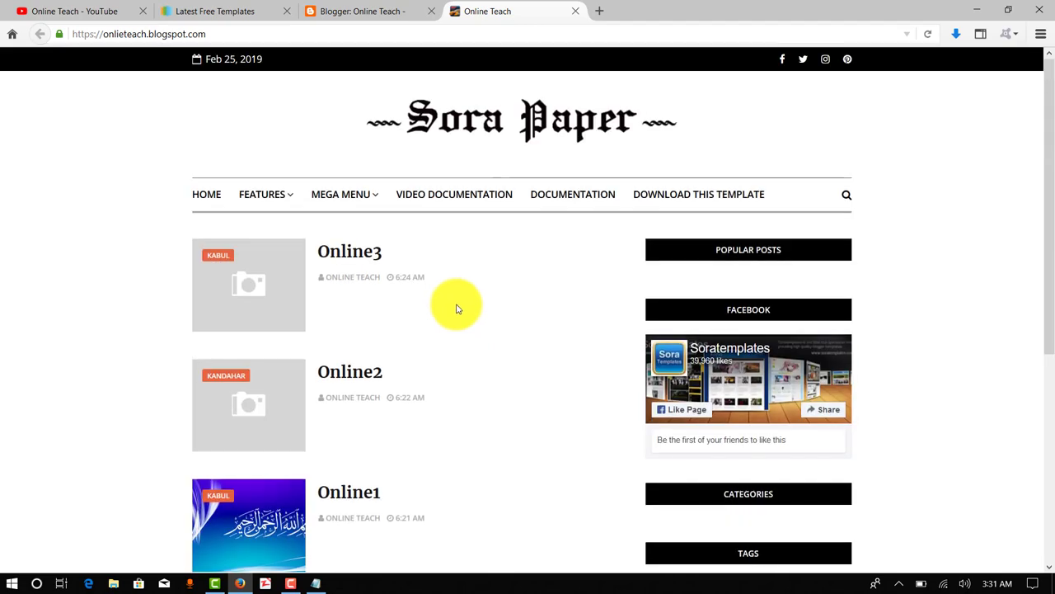
# Step: View the blog's Pages list in Blogger and inspect the Header Logo gadget's configuration in the layout, leaving it unchanged
pyautogui.click(354, 11)
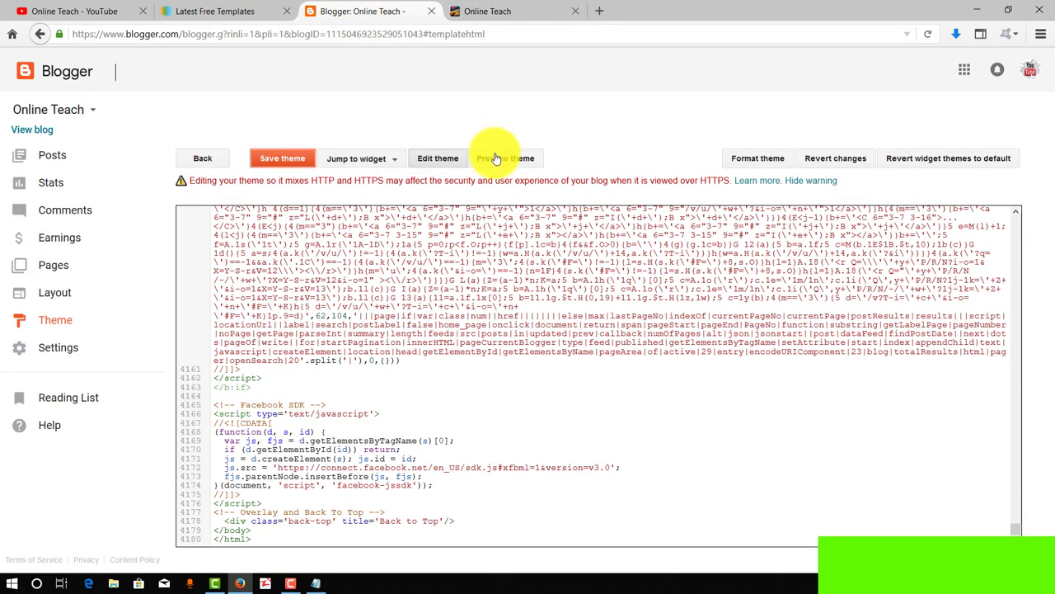
pyautogui.click(59, 267)
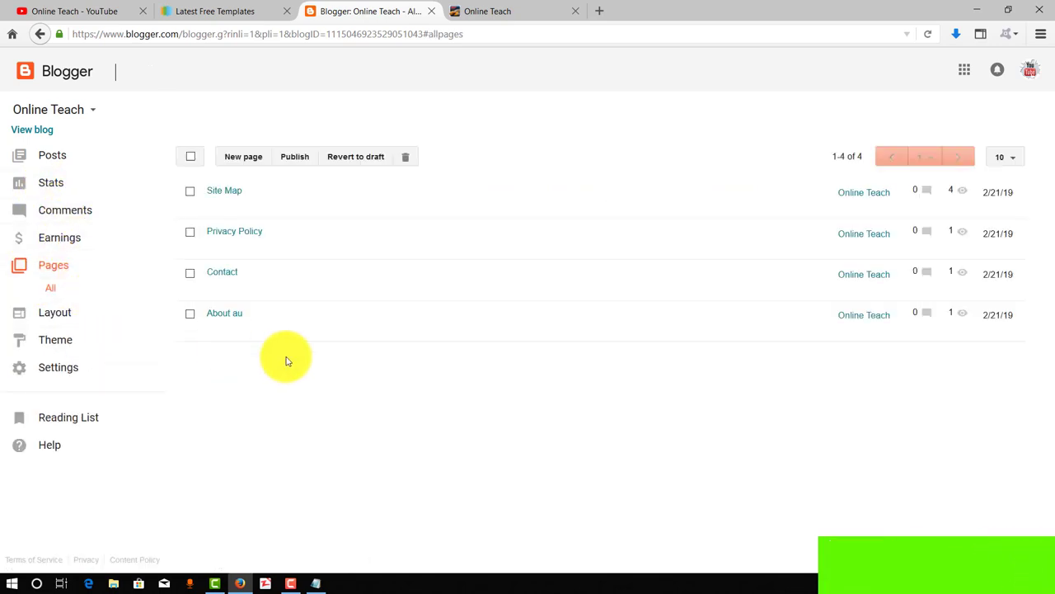
pyautogui.click(42, 317)
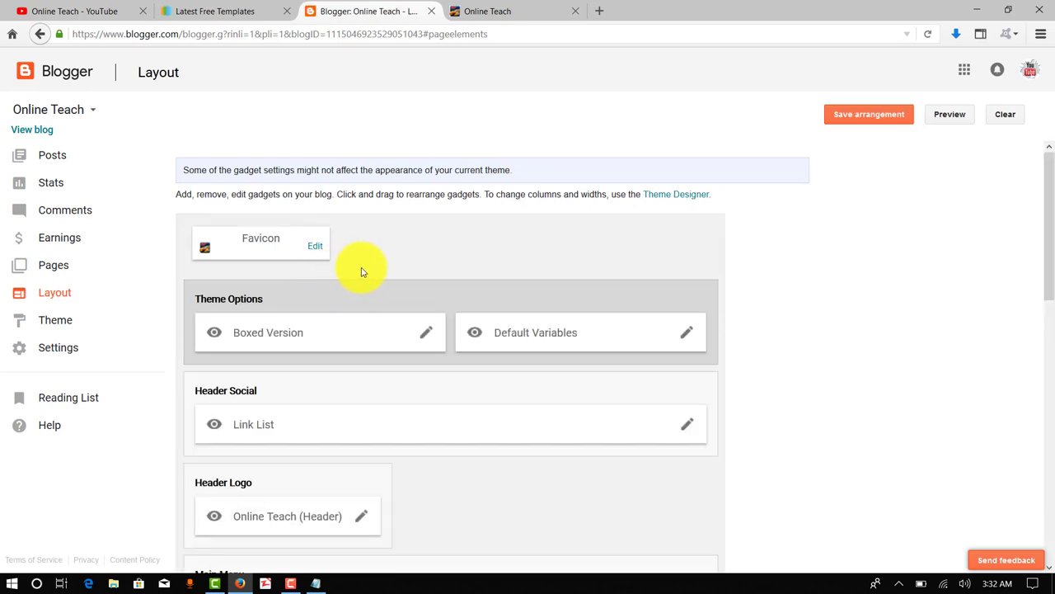
pyautogui.scroll(-1, 385, 276)
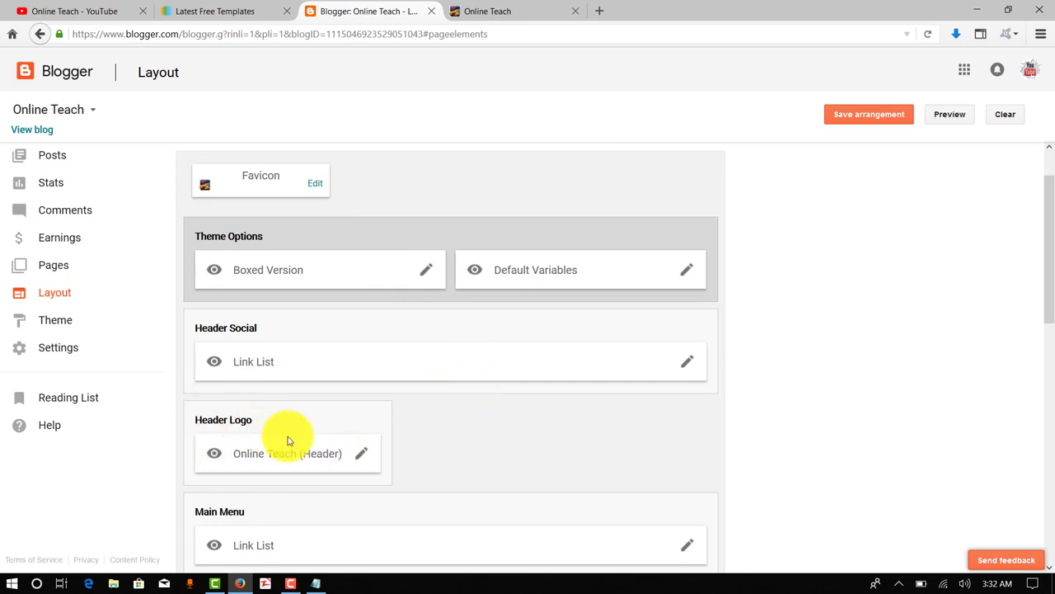
pyautogui.click(363, 459)
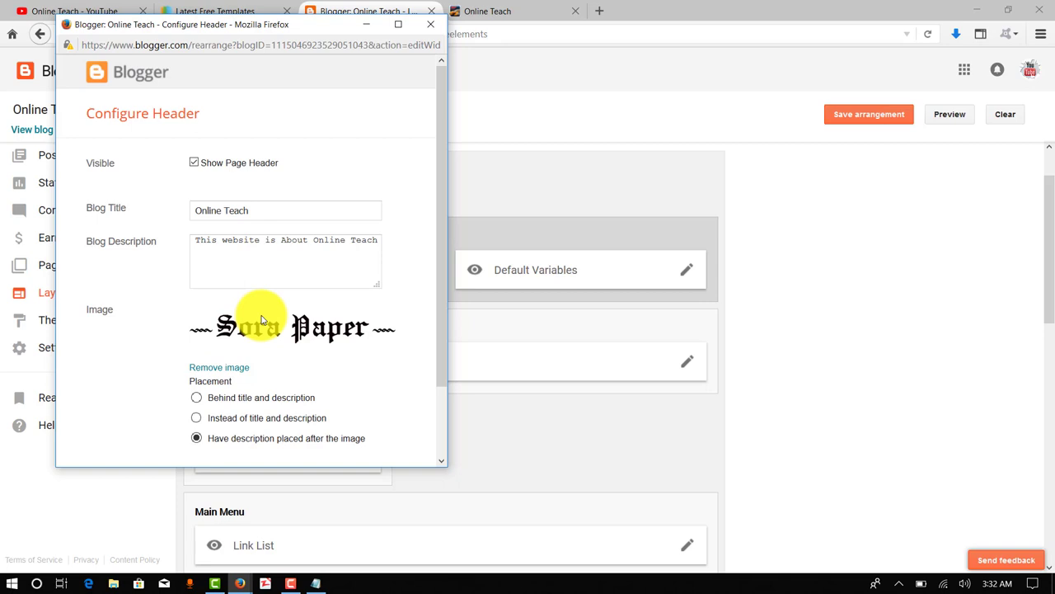
pyautogui.click(428, 24)
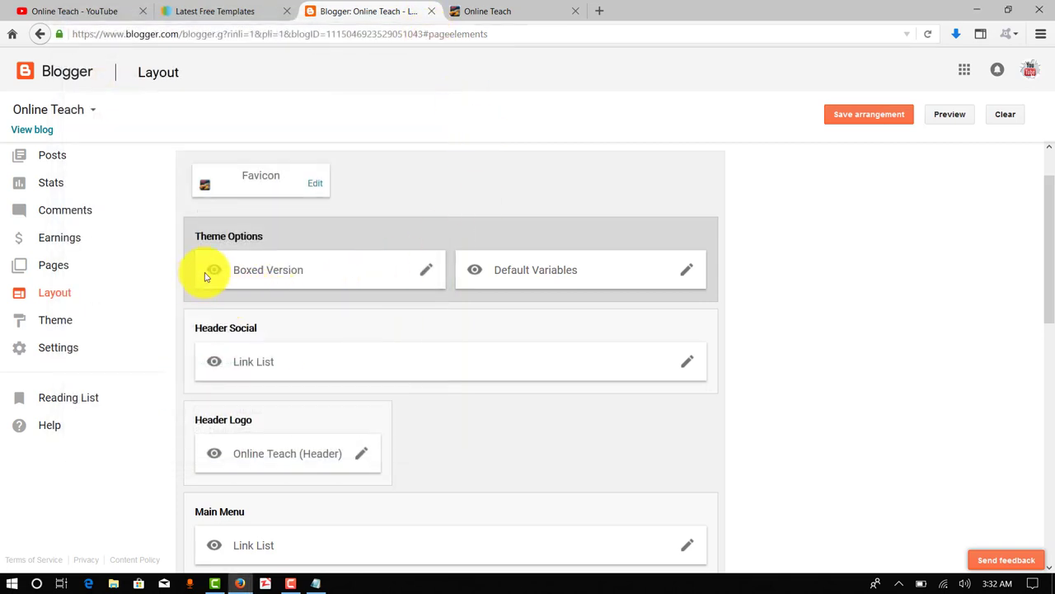
# Step: Review the layout's menu, featured and sidebar sections and inspect the Blog Posts gadget's settings under Main Posts, closing them unchanged
pyautogui.scroll(-4, 359, 273)
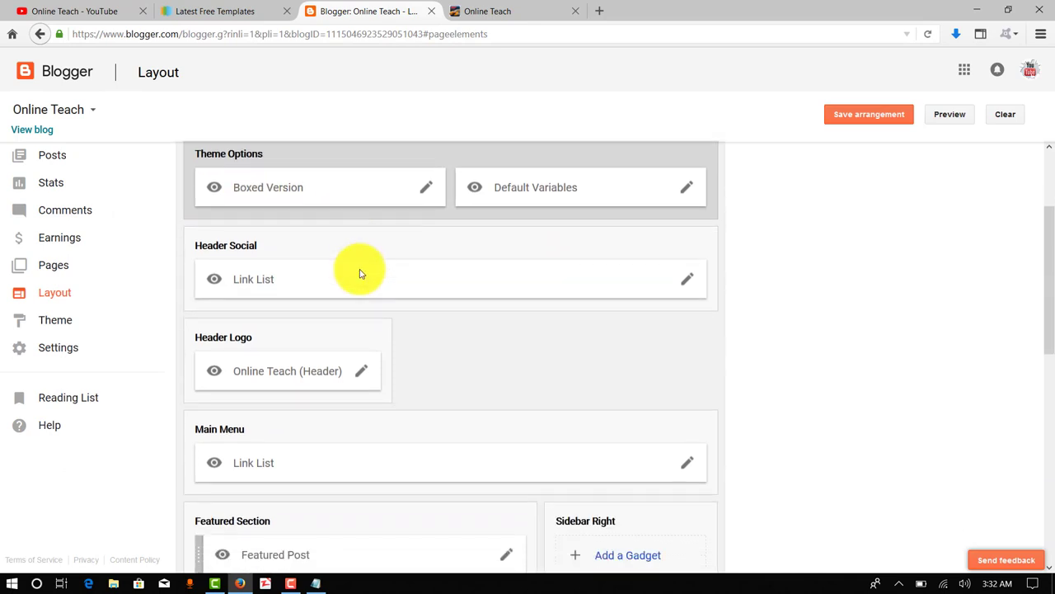
pyautogui.scroll(-1, 417, 358)
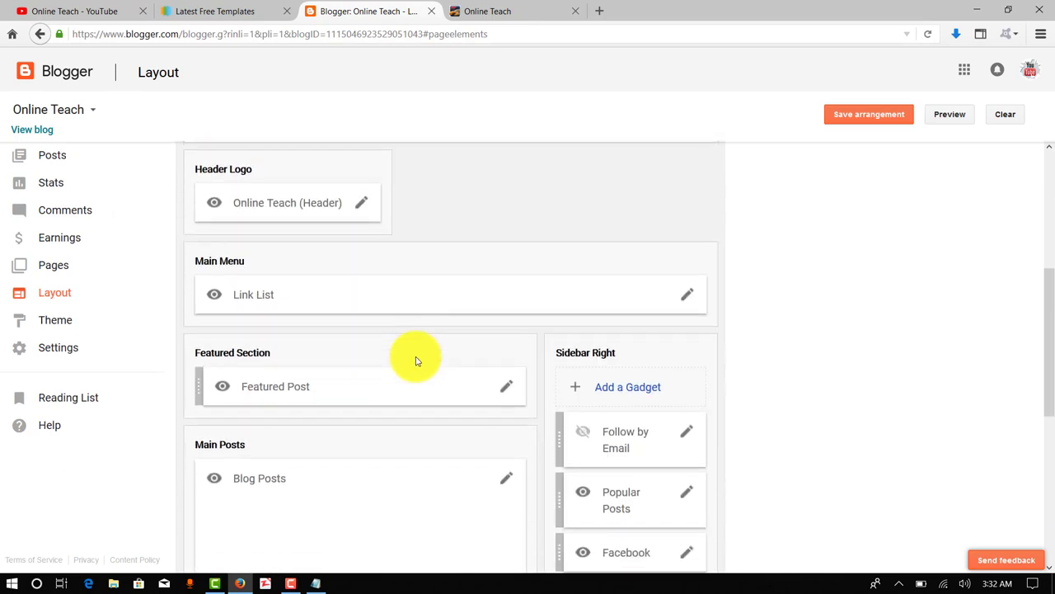
pyautogui.scroll(-2, 325, 405)
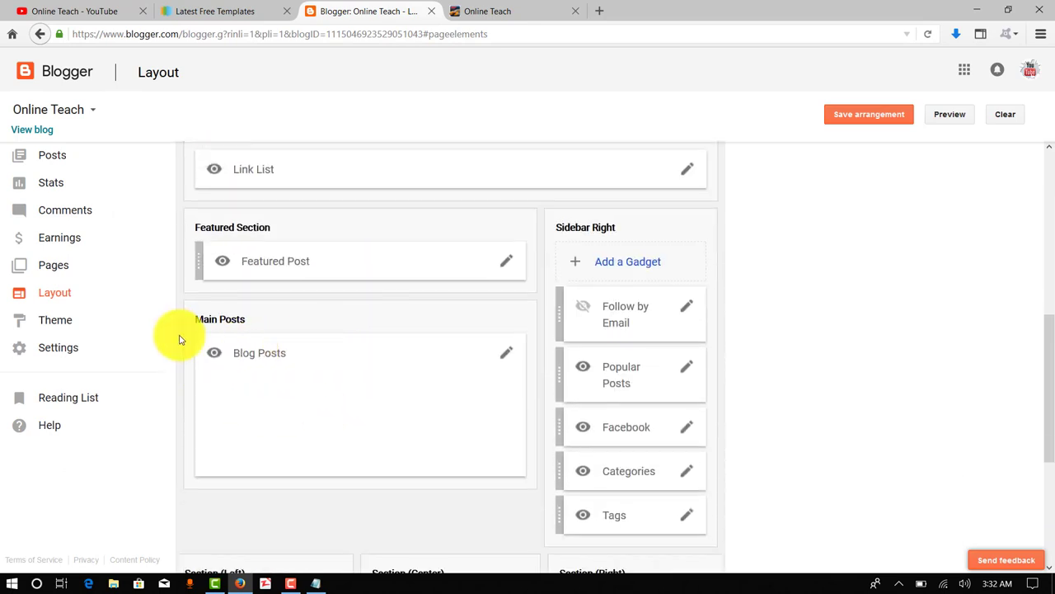
pyautogui.click(504, 360)
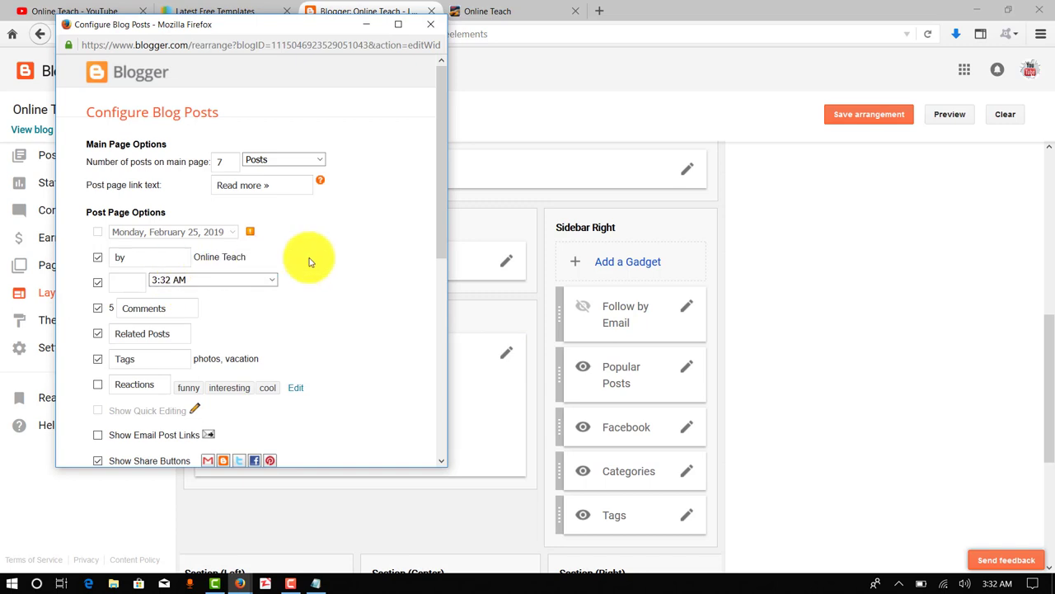
pyautogui.scroll(-2, 313, 267)
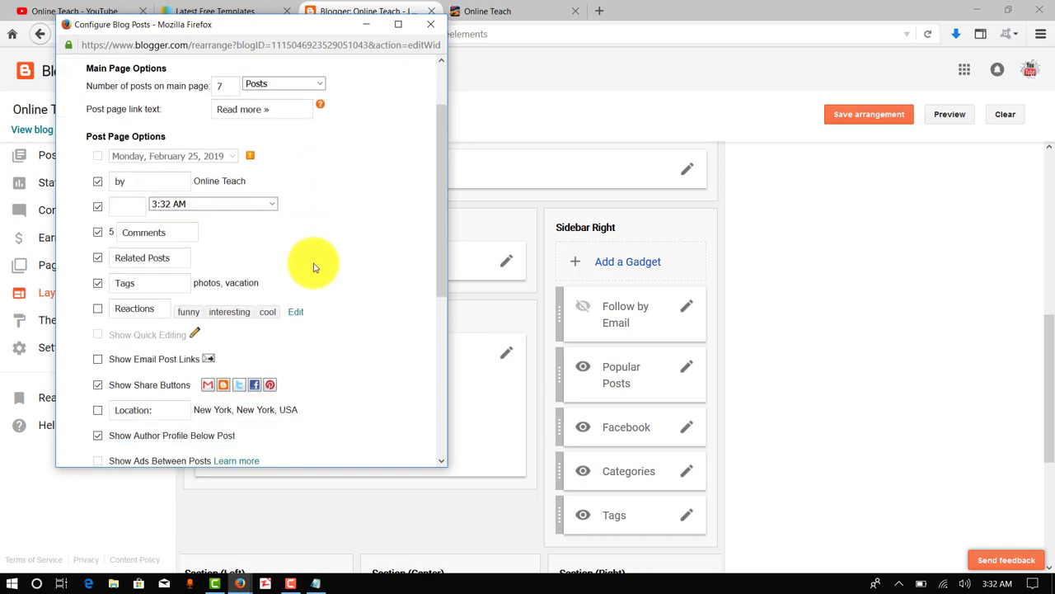
pyautogui.scroll(-6, 313, 267)
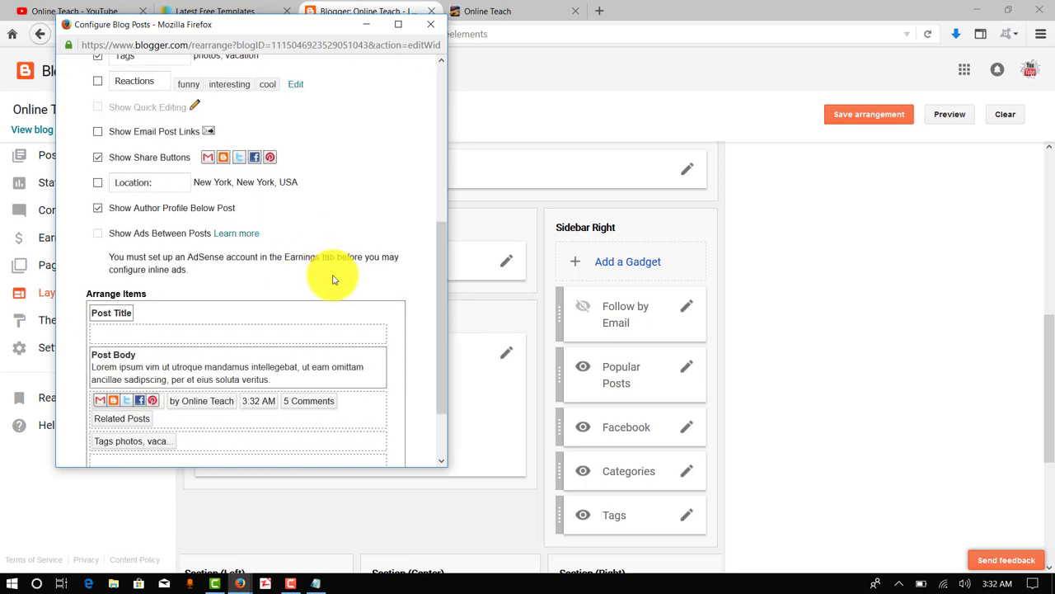
pyautogui.scroll(-2, 313, 277)
pyautogui.scroll(6, 289, 275)
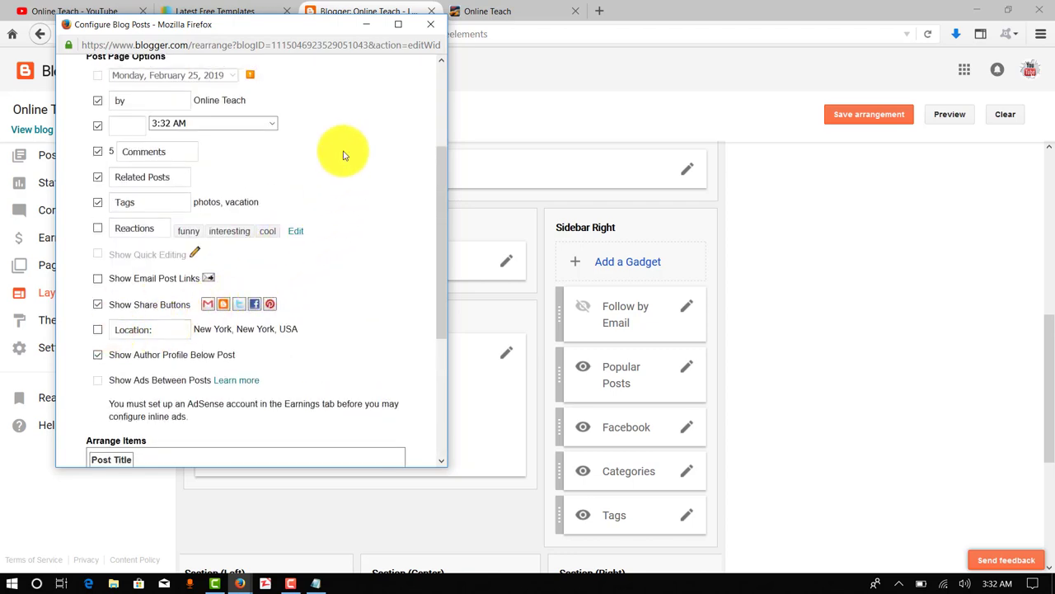
pyautogui.click(430, 23)
# Step: Return to the live blog and preview the Mega Menu's drop-down posts
pyautogui.click(491, 12)
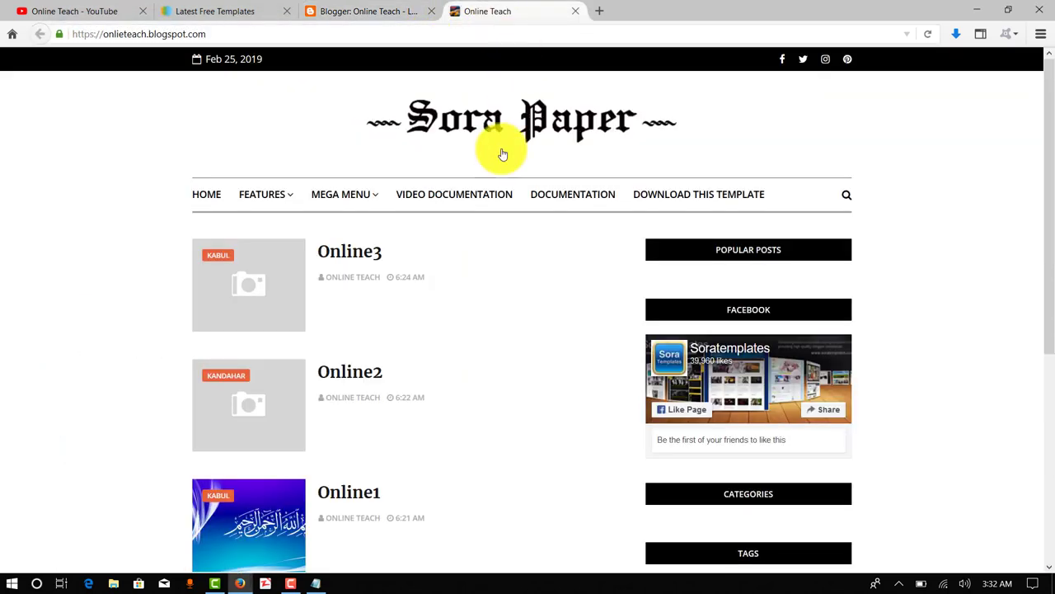
pyautogui.moveTo(340, 193)
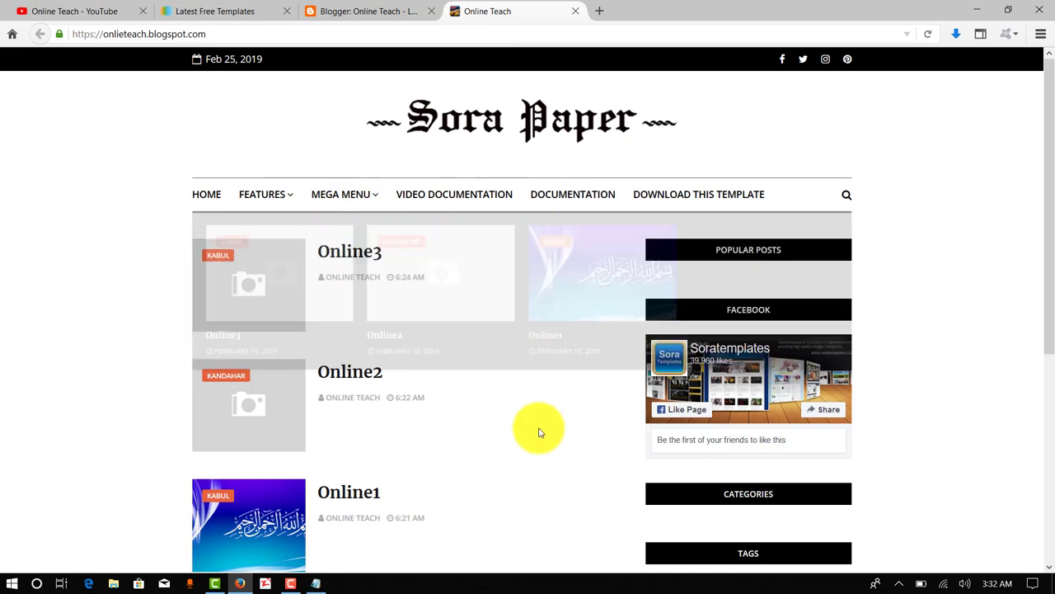